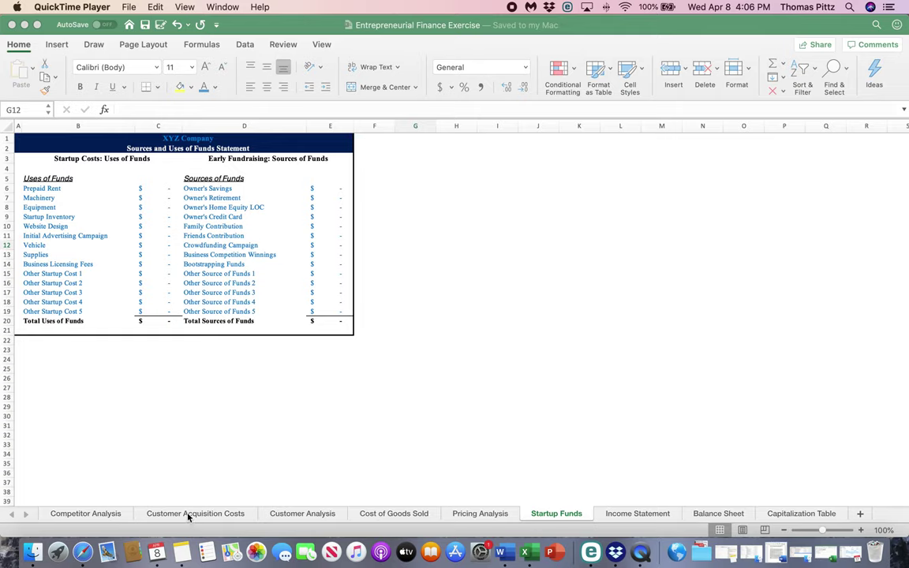
Review the Competitor Analysis, Customer Acquisition Costs, Customer Analysis, Cost of Goods Sold and Pricing Analysis sheets in order.
{"action": "left_click", "coordinate": [107, 519]}
{"action": "left_click", "coordinate": [110, 519]}
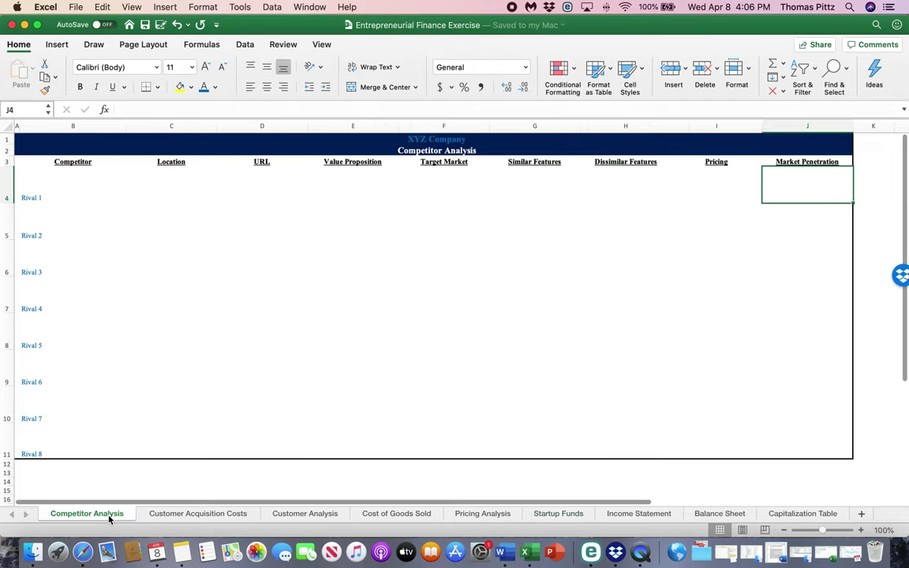
{"action": "left_click", "coordinate": [235, 516]}
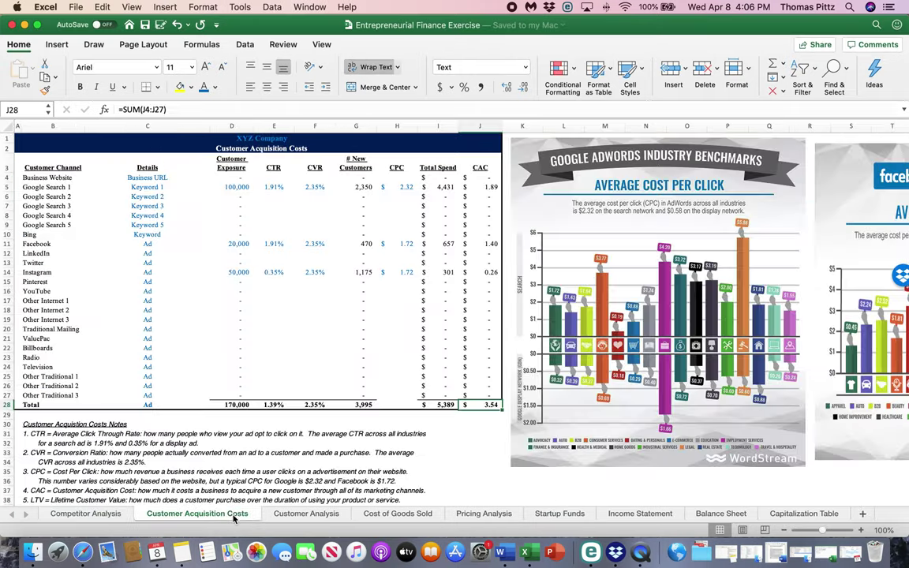
{"action": "left_click", "coordinate": [314, 516]}
{"action": "left_click", "coordinate": [397, 516]}
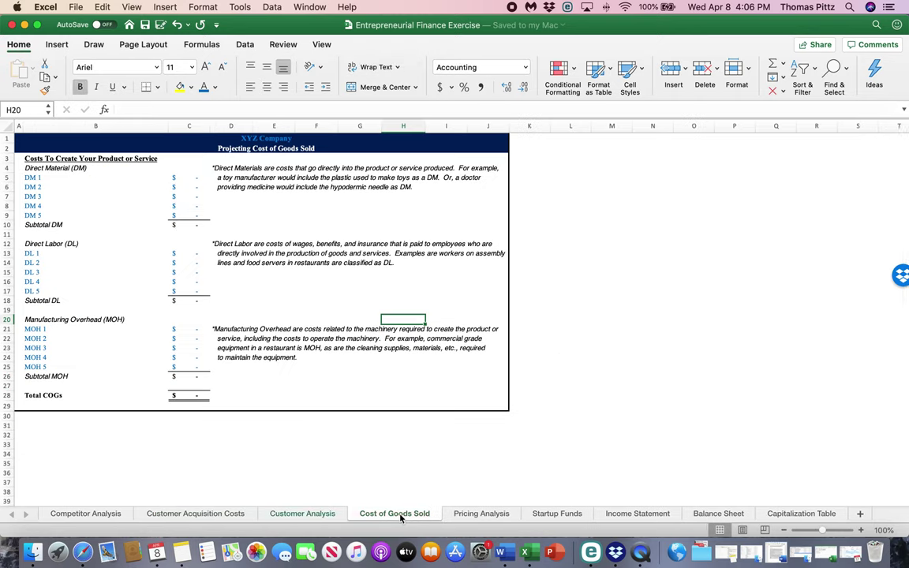
{"action": "left_click", "coordinate": [483, 516]}
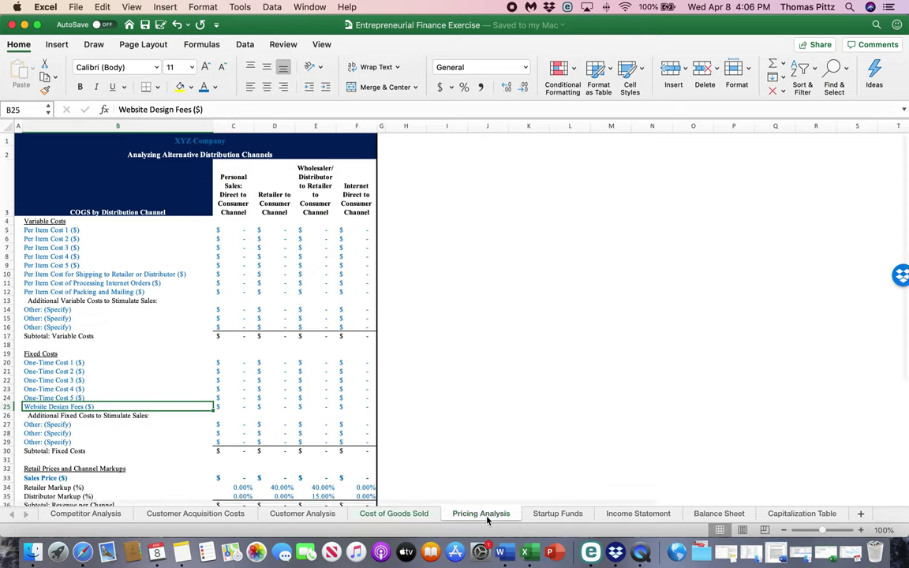
Open the Startup Funds sheet and check its Startup Costs and Early Fundraising section headings.
{"action": "left_click", "coordinate": [555, 515]}
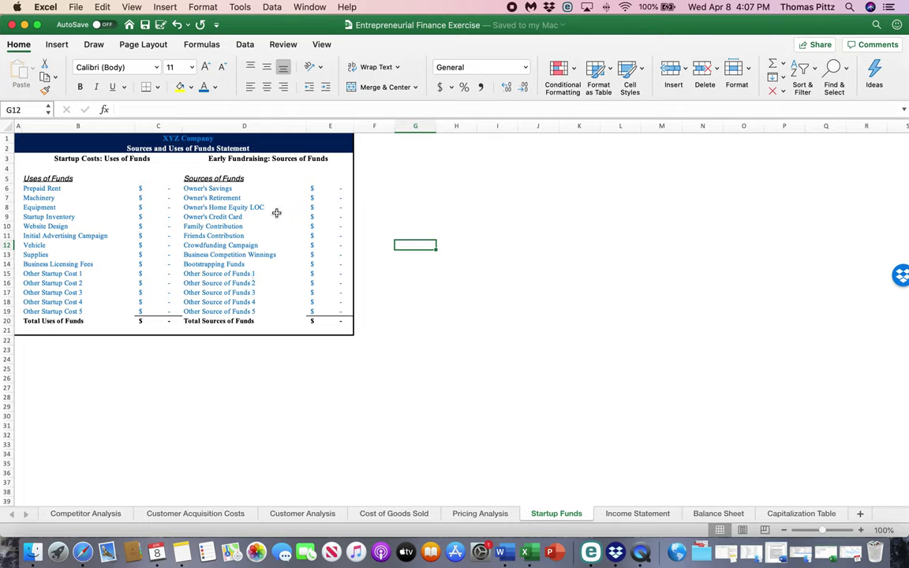
{"action": "left_click", "coordinate": [92, 159]}
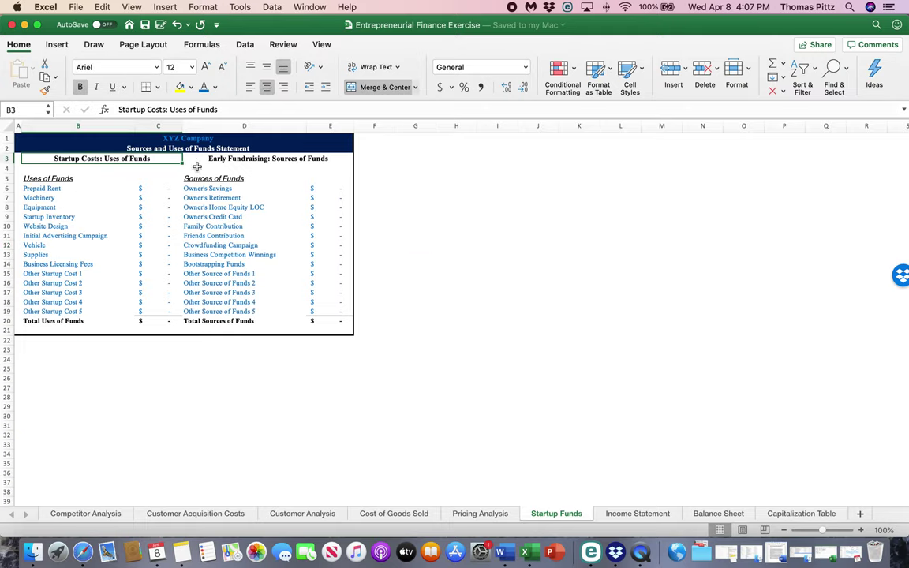
{"action": "left_click", "coordinate": [295, 158]}
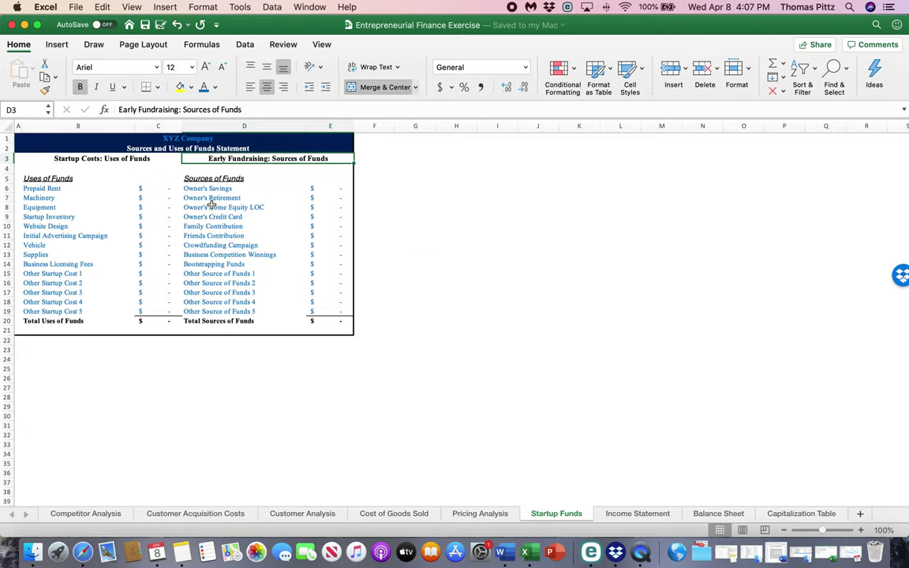
Examine the Uses of Funds amounts row by row from Prepaid Rent down to the Total Uses of Funds formula.
{"action": "left_click", "coordinate": [156, 189]}
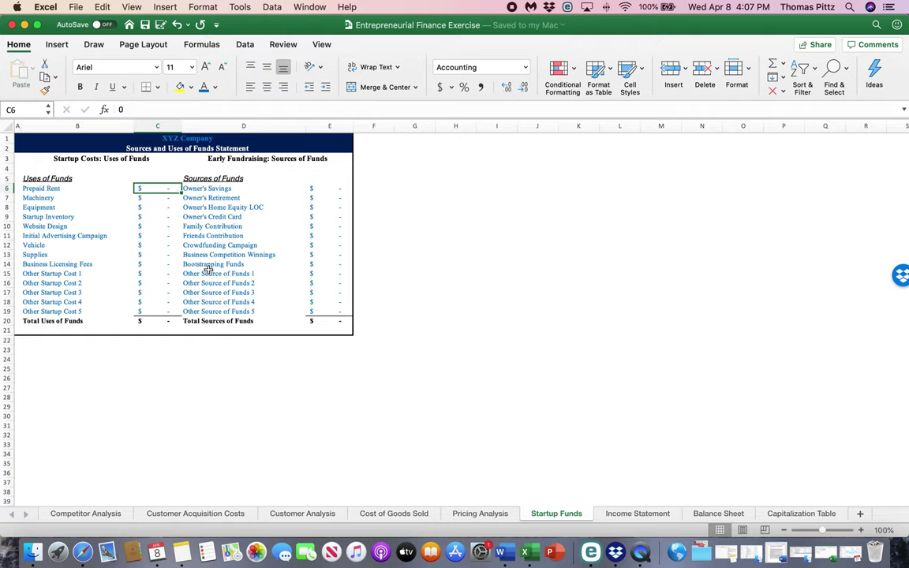
{"action": "key", "text": "Down"}
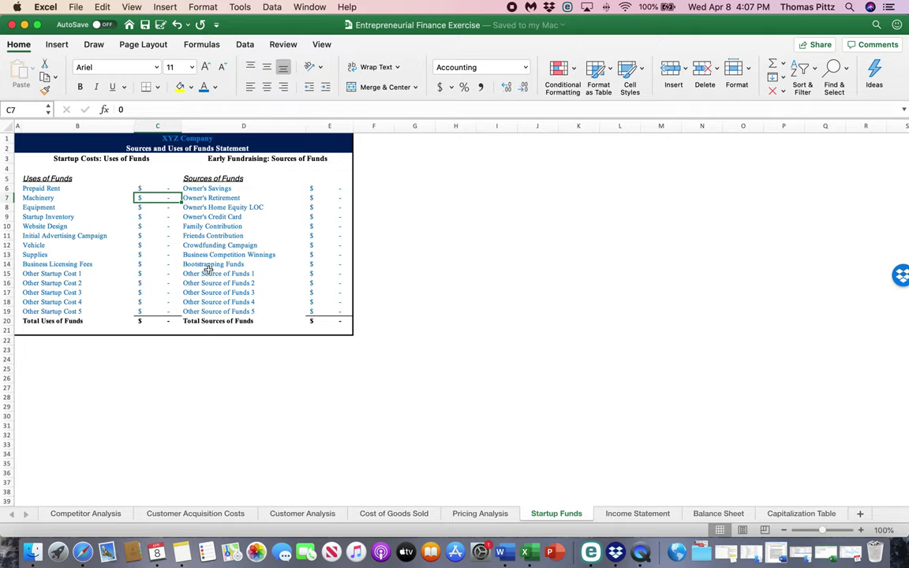
{"action": "key", "text": "Down"}
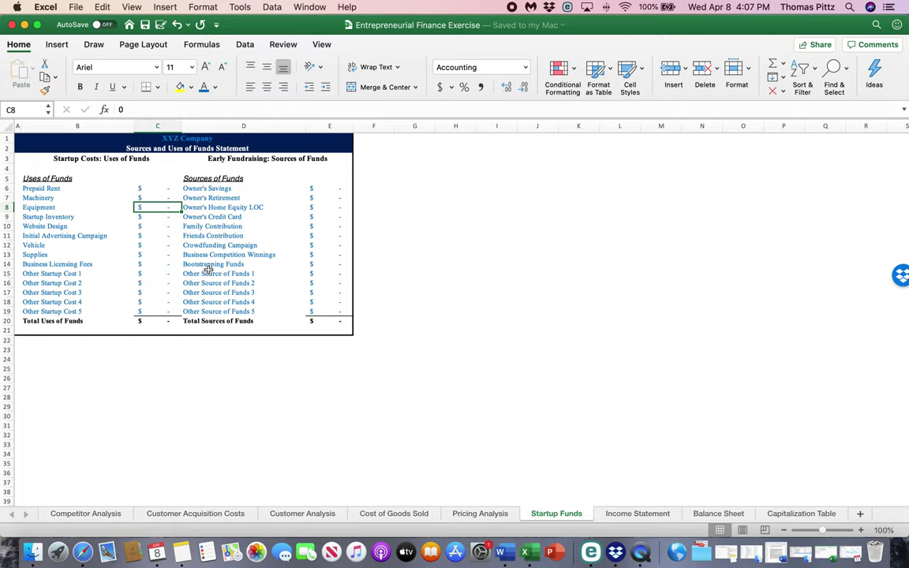
{"action": "key", "text": "Down"}
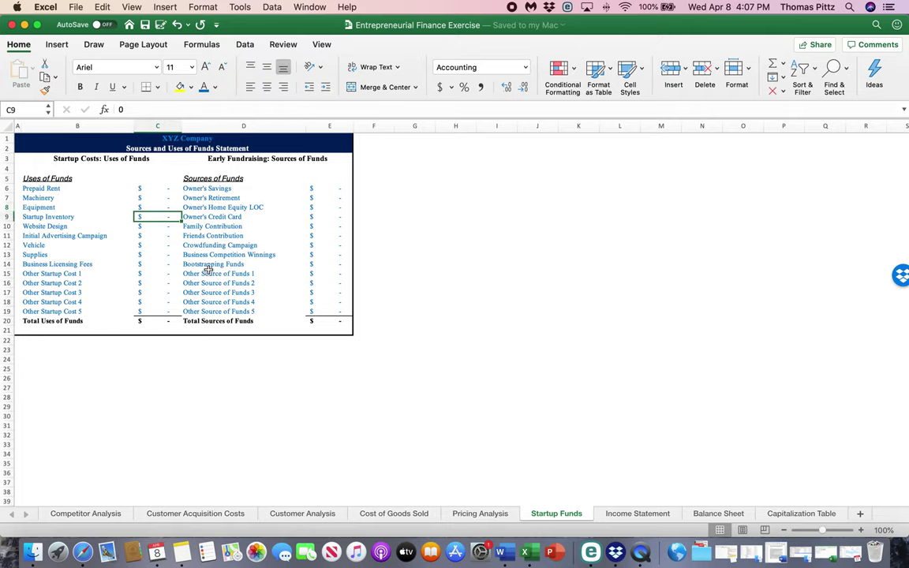
{"action": "key", "text": "Down"}
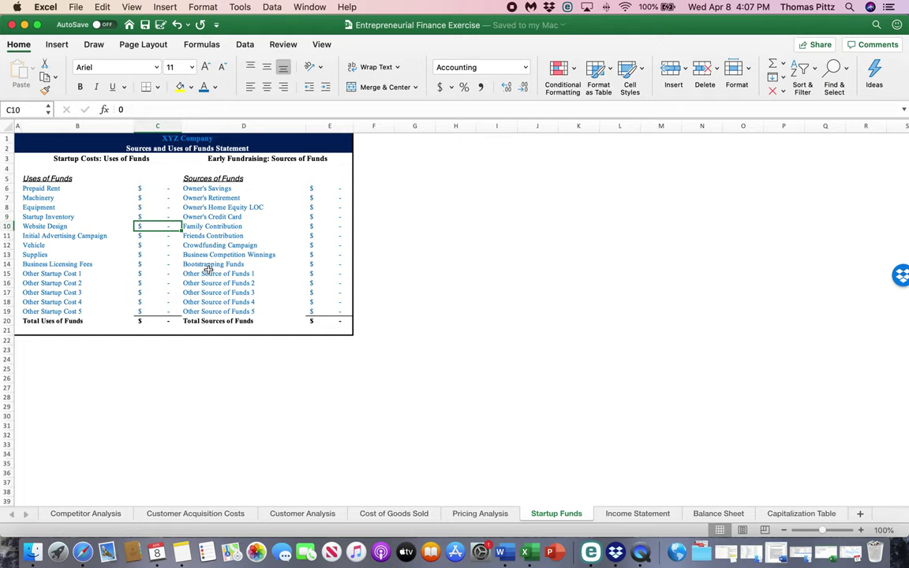
{"action": "key", "text": "Down"}
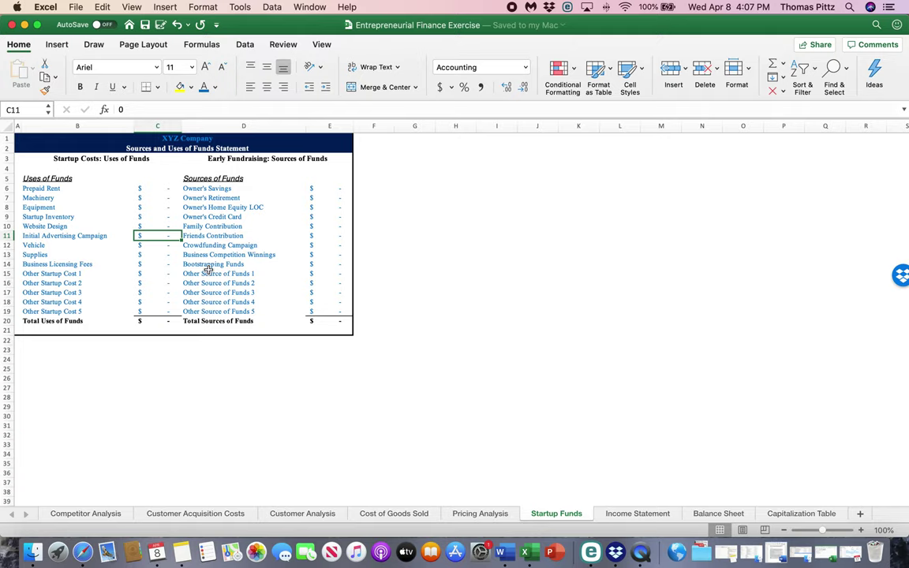
{"action": "key", "text": "Down"}
{"action": "key", "text": "Down"}
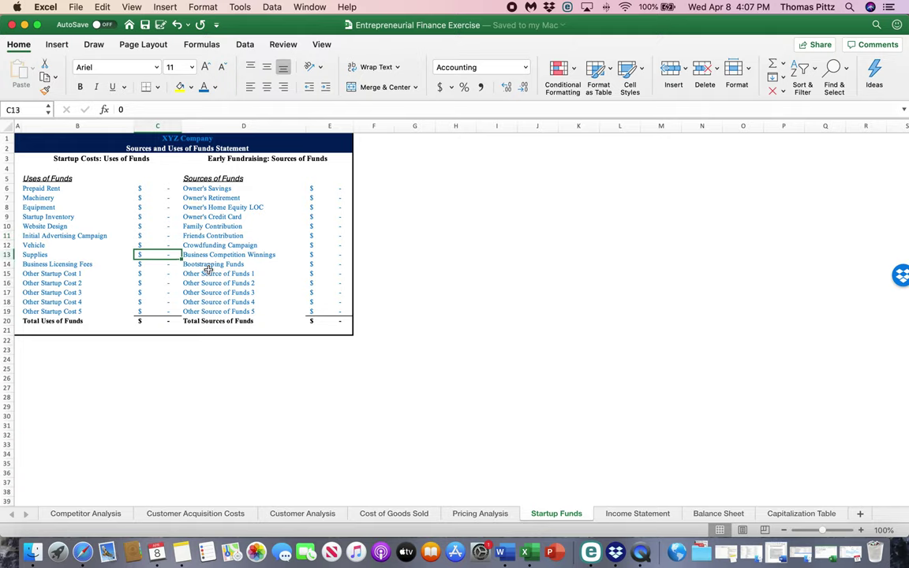
{"action": "key", "text": "Down"}
{"action": "key", "text": "Down"}
{"action": "key", "text": "Down"}
{"action": "key", "text": "Down"}
{"action": "key", "text": "Down"}
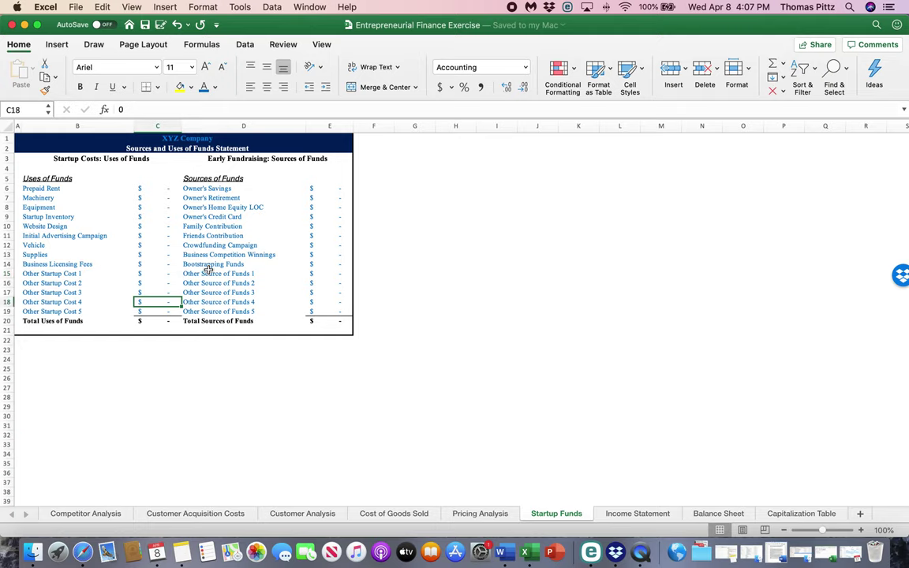
{"action": "key", "text": "Down"}
{"action": "key", "text": "Up"}
{"action": "key", "text": "Up"}
{"action": "key", "text": "Up"}
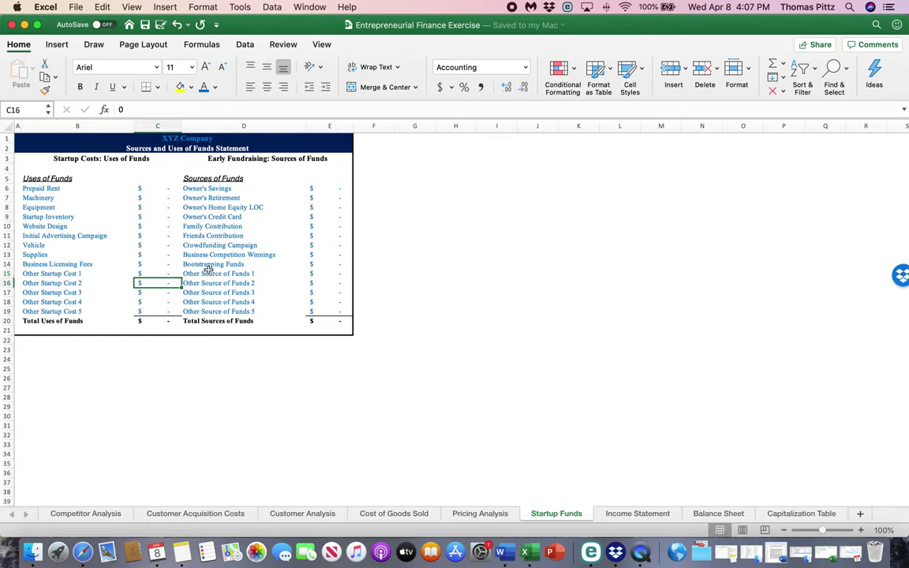
{"action": "key", "text": "Down"}
{"action": "key", "text": "Down"}
{"action": "key", "text": "Down"}
{"action": "key", "text": "Down"}
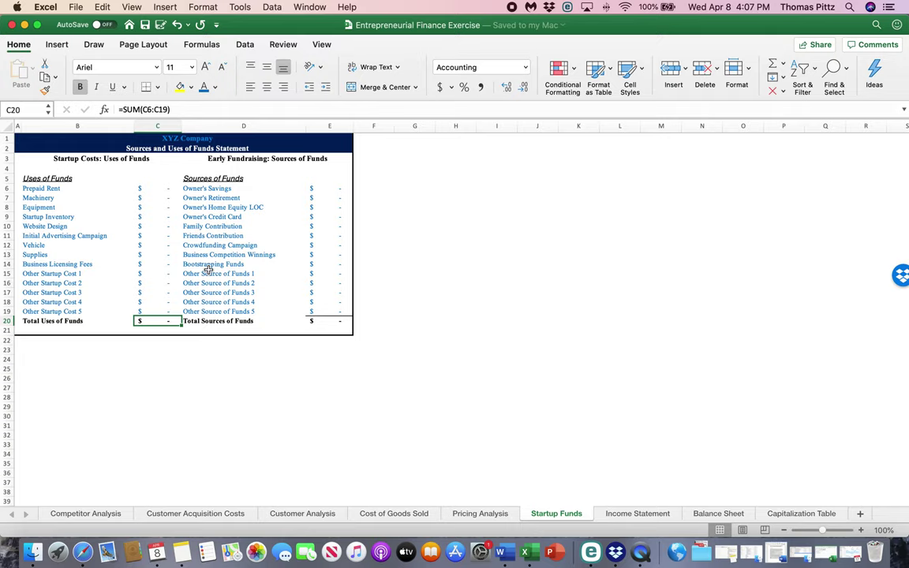
Examine the Sources of Funds amounts row by row from Owner's Savings down to Other Source of Funds 5.
{"action": "key", "text": "Up"}
{"action": "key", "text": "Up"}
{"action": "key", "text": "Up"}
{"action": "key", "text": "Up"}
{"action": "key", "text": "Up"}
{"action": "key", "text": "Up"}
{"action": "key", "text": "Up"}
{"action": "key", "text": "Up"}
{"action": "key", "text": "Up"}
{"action": "key", "text": "Up"}
{"action": "key", "text": "Up"}
{"action": "key", "text": "Up"}
{"action": "key", "text": "Up"}
{"action": "key", "text": "Up"}
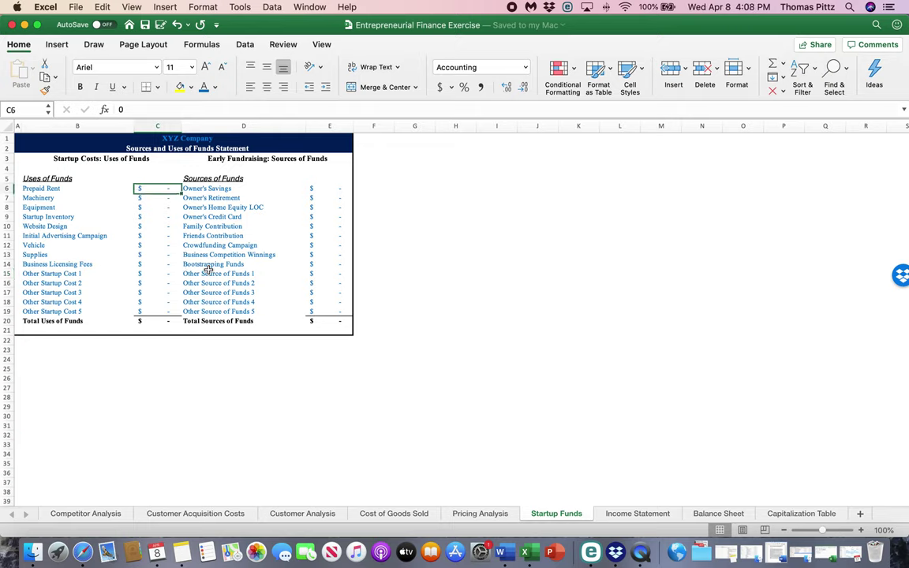
{"action": "key", "text": "Right"}
{"action": "key", "text": "Right"}
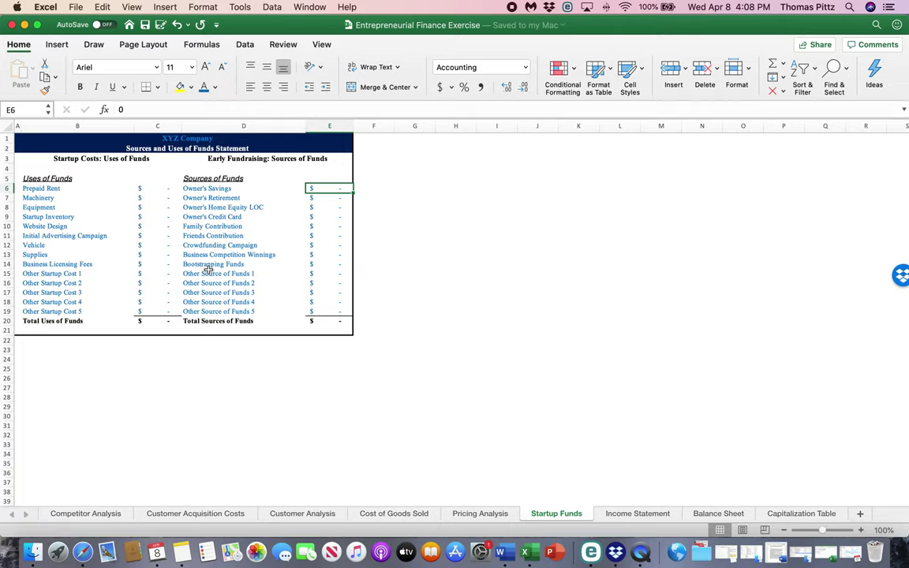
{"action": "key", "text": "Down"}
{"action": "key", "text": "Down"}
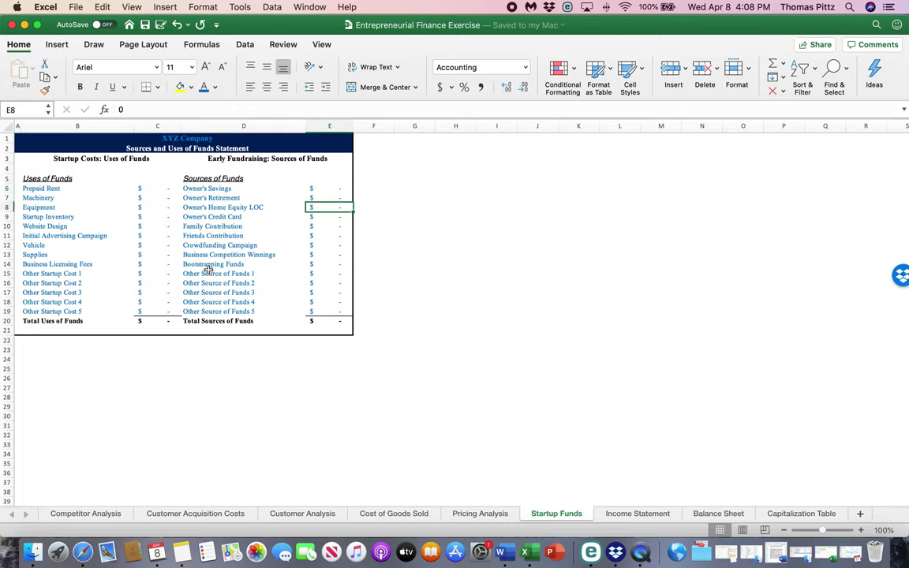
{"action": "key", "text": "Down"}
{"action": "key", "text": "Down"}
{"action": "key", "text": "Down"}
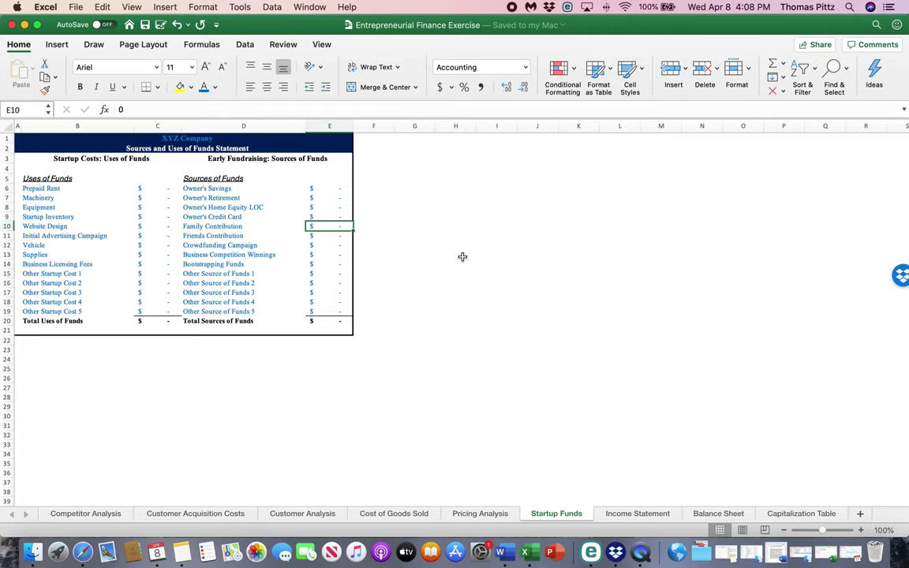
{"action": "key", "text": "Down"}
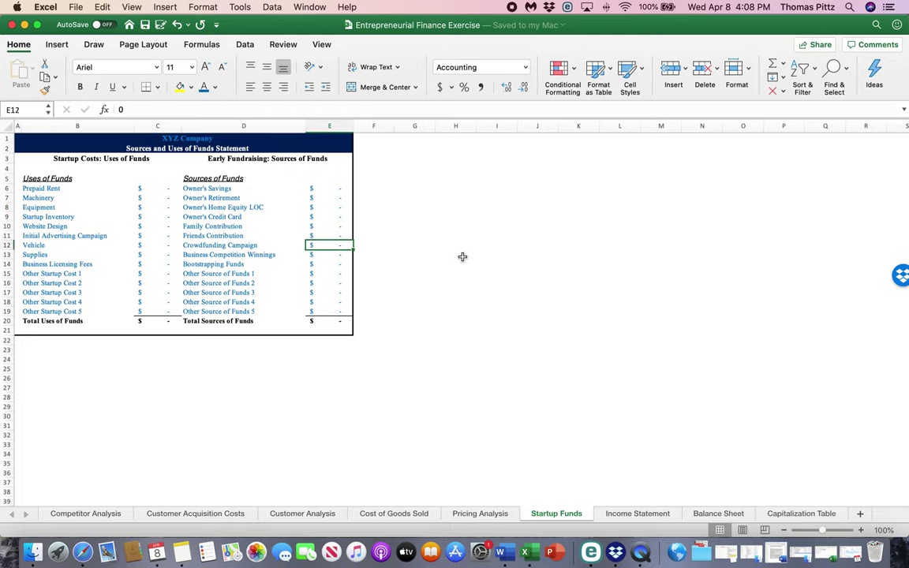
{"action": "key", "text": "Down"}
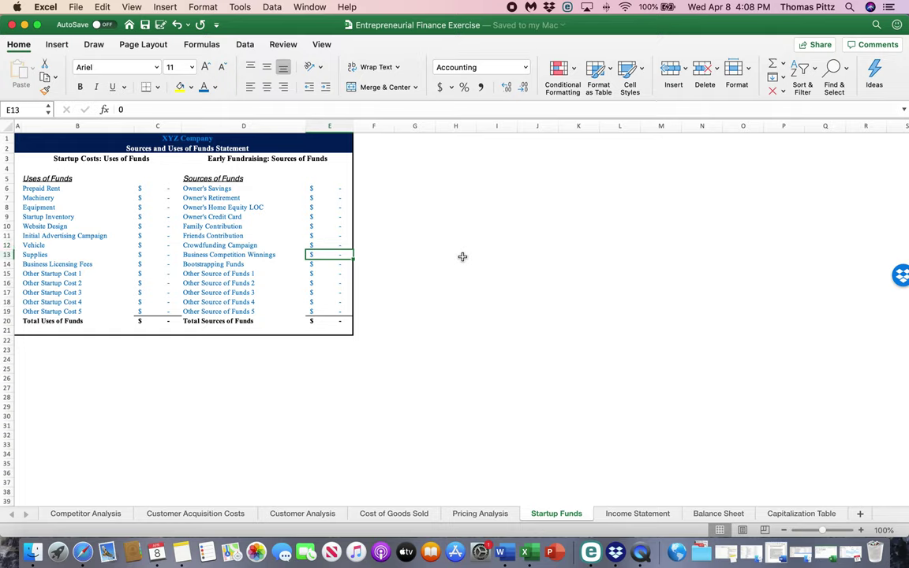
{"action": "key", "text": "Down"}
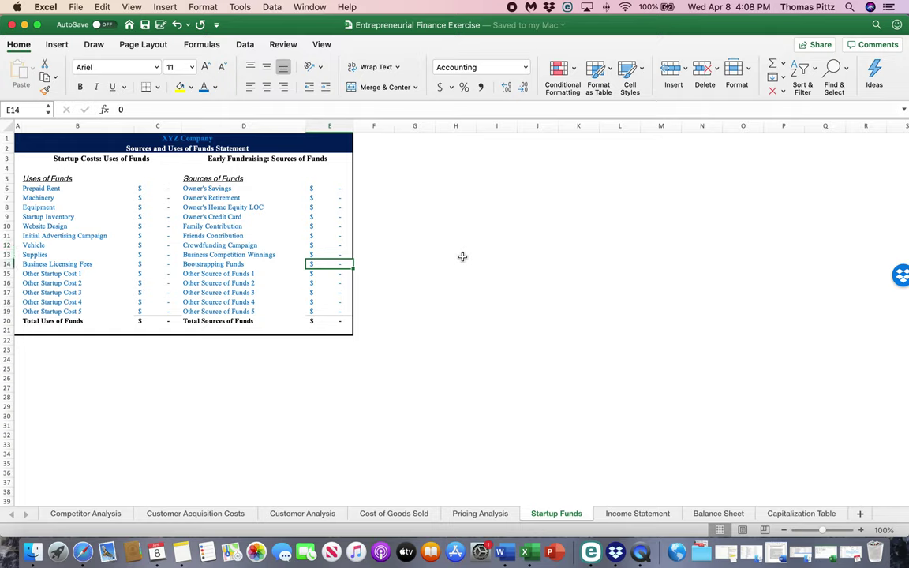
{"action": "key", "text": "Down"}
{"action": "key", "text": "Down"}
{"action": "key", "text": "Down"}
{"action": "key", "text": "Down"}
{"action": "key", "text": "Down"}
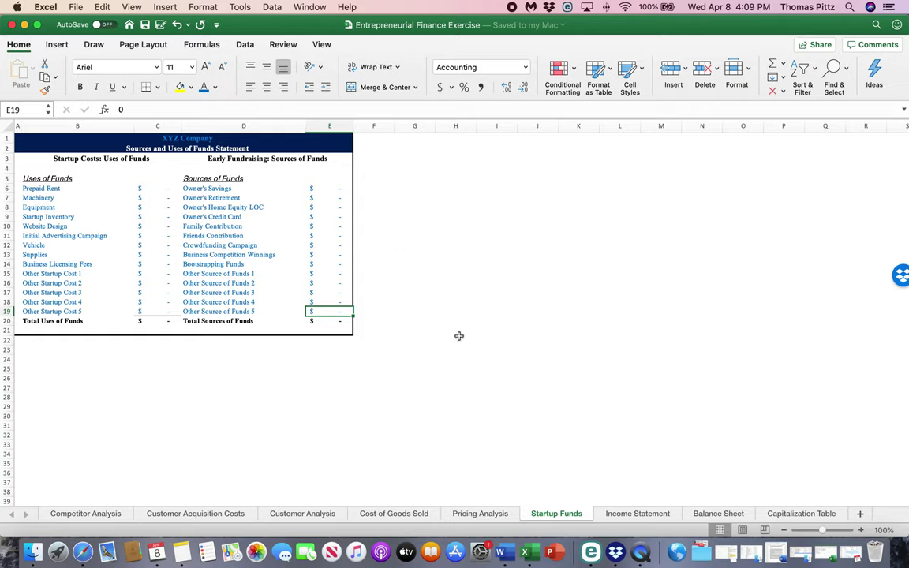
Examine the Income Statement sheet's overall layout and its individual revenue stream rows.
{"action": "left_click", "coordinate": [637, 514]}
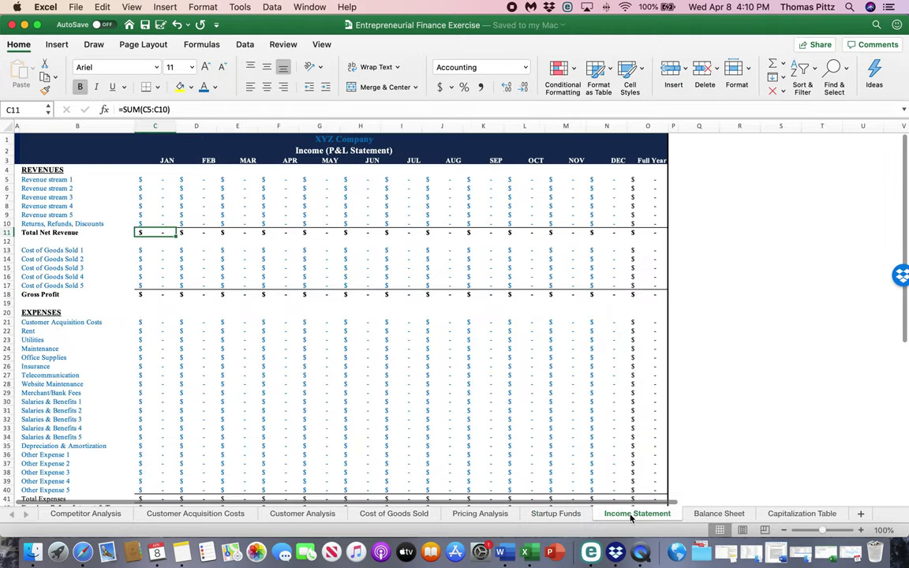
{"action": "scroll", "coordinate": [402, 354], "scroll_direction": "down", "scroll_amount": 1}
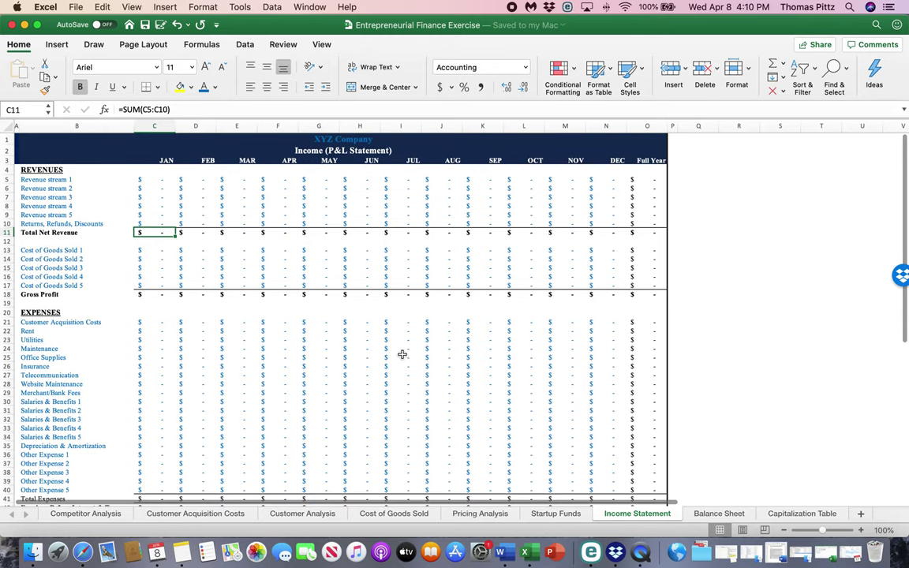
{"action": "scroll", "coordinate": [402, 354], "scroll_direction": "down", "scroll_amount": 5}
{"action": "scroll", "coordinate": [402, 355], "scroll_direction": "up", "scroll_amount": 5}
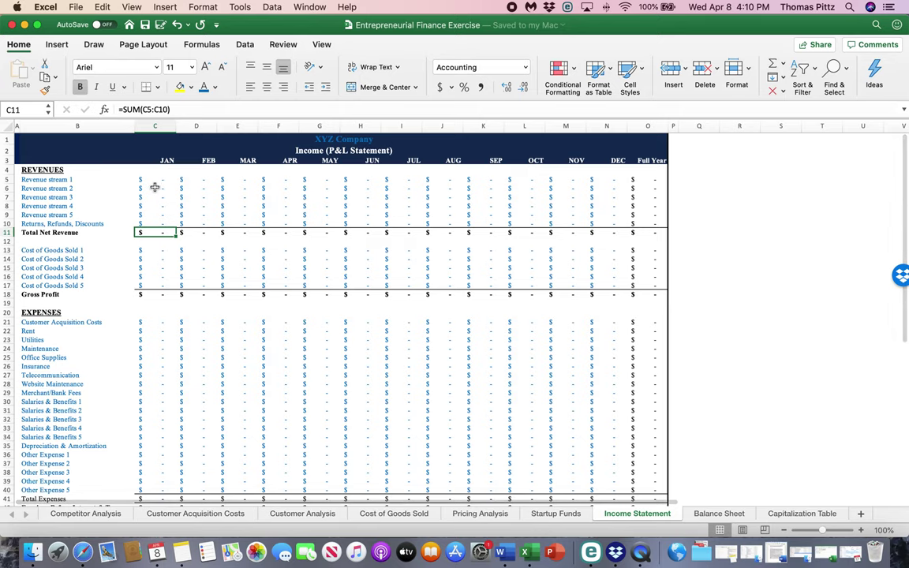
{"action": "left_click", "coordinate": [81, 179]}
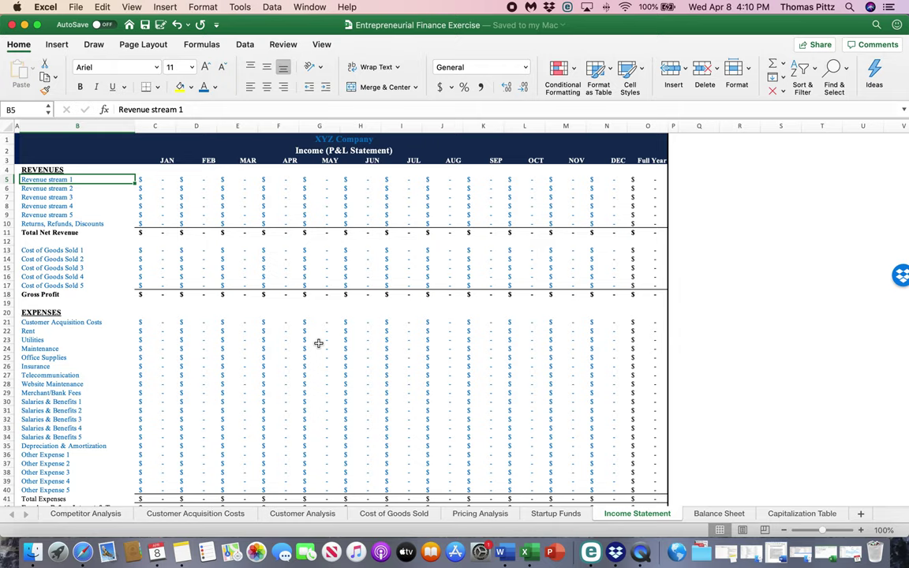
{"action": "key", "text": "Down"}
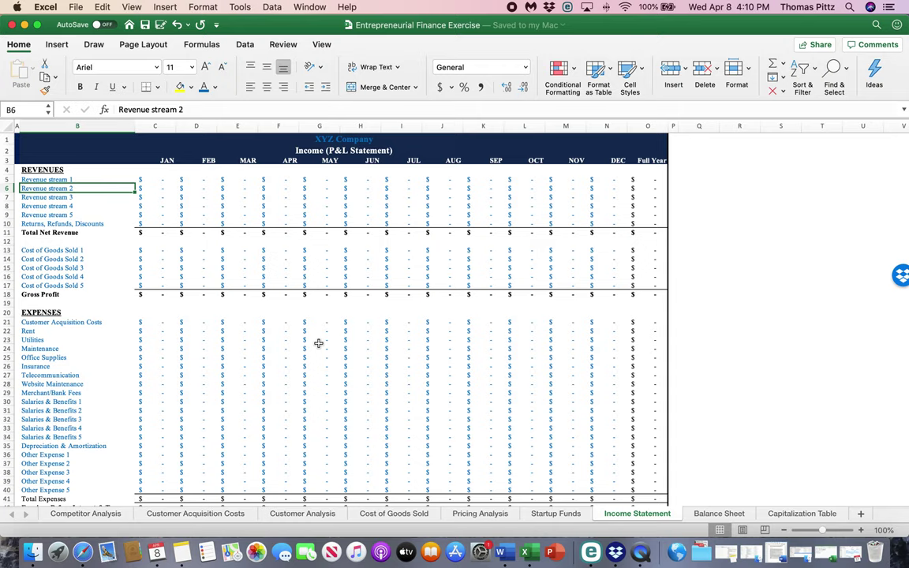
{"action": "key", "text": "Down"}
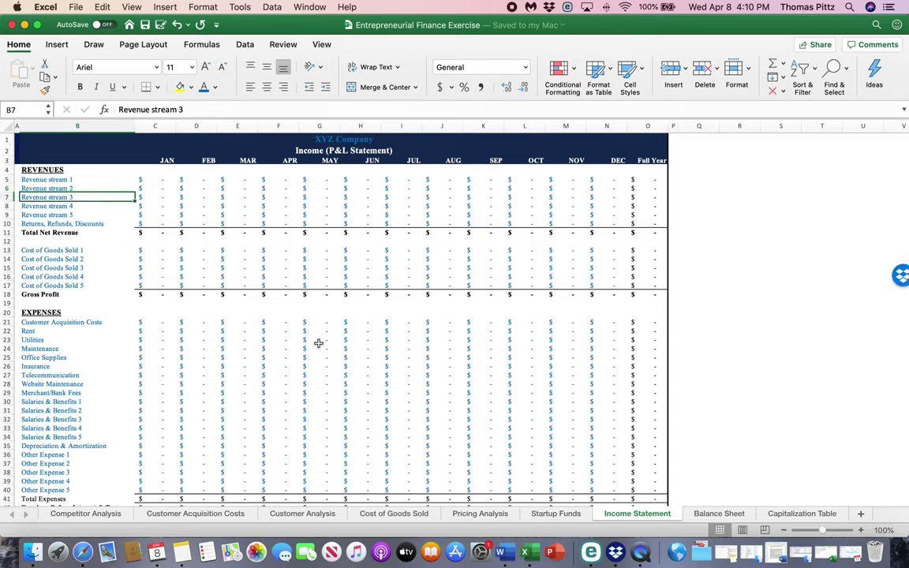
{"action": "key", "text": "Down"}
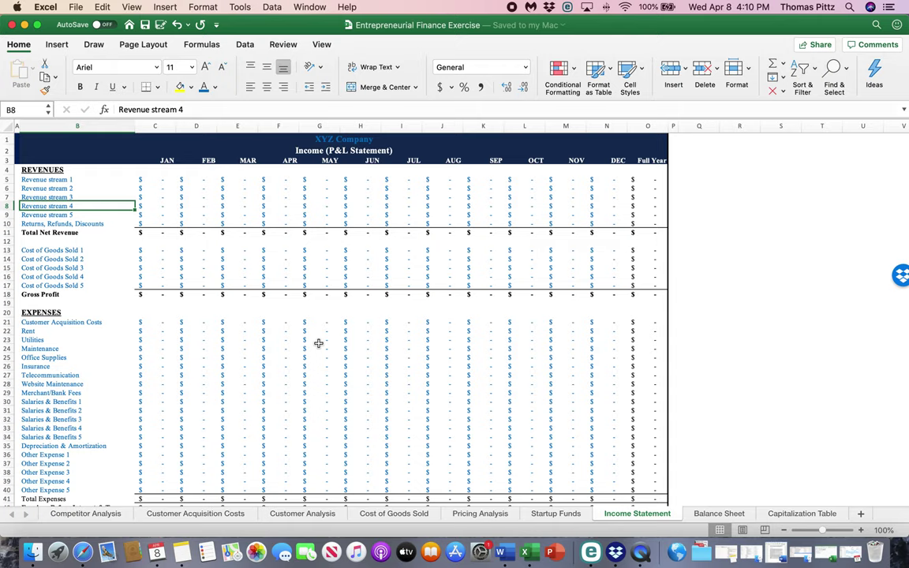
{"action": "key", "text": "Up"}
{"action": "key", "text": "Up"}
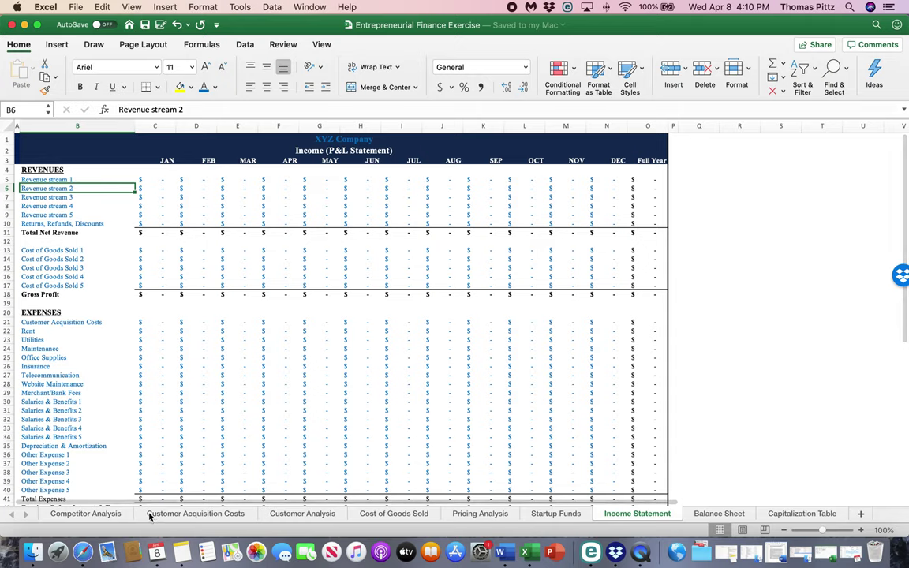
Check the Total Customer Sales formula on the Customer Analysis sheet and return to the Income Statement.
{"action": "left_click", "coordinate": [318, 517]}
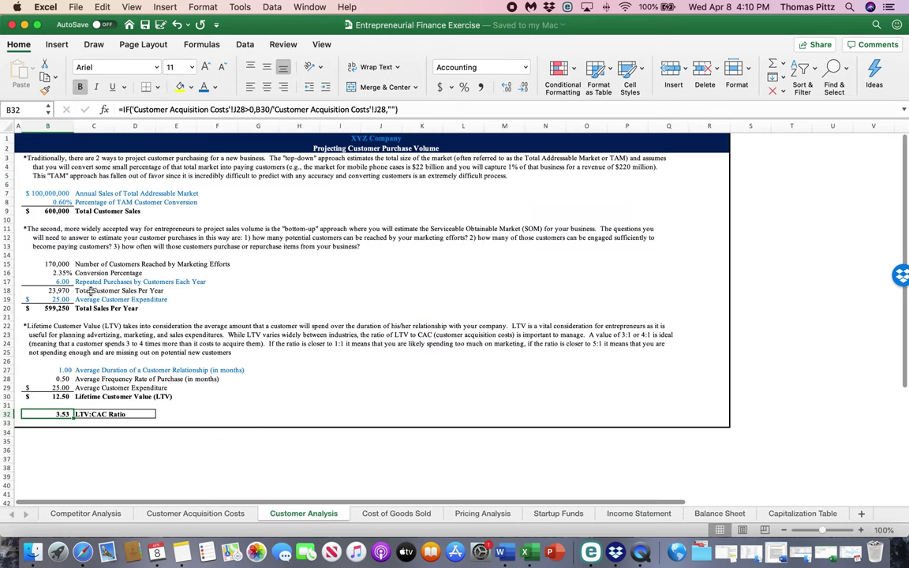
{"action": "left_click", "coordinate": [62, 212]}
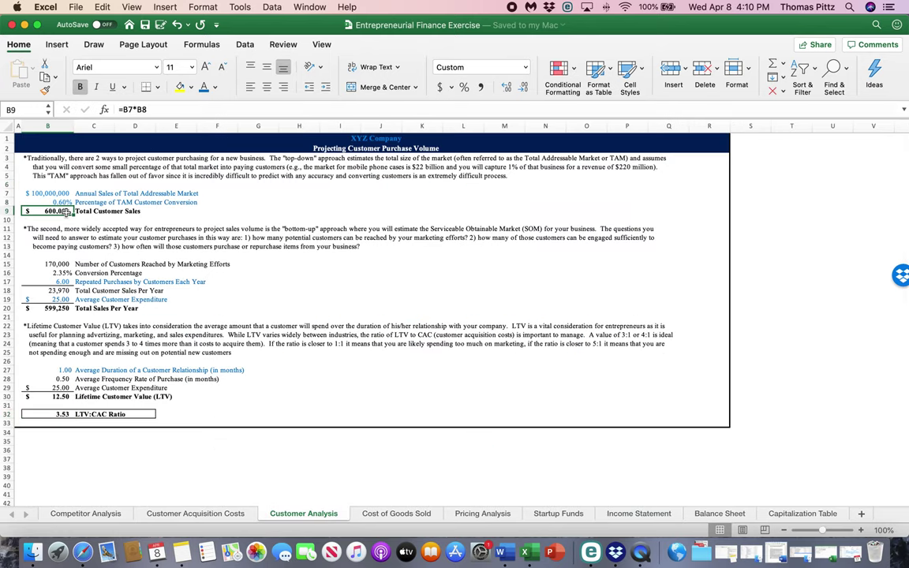
{"action": "left_click", "coordinate": [629, 513]}
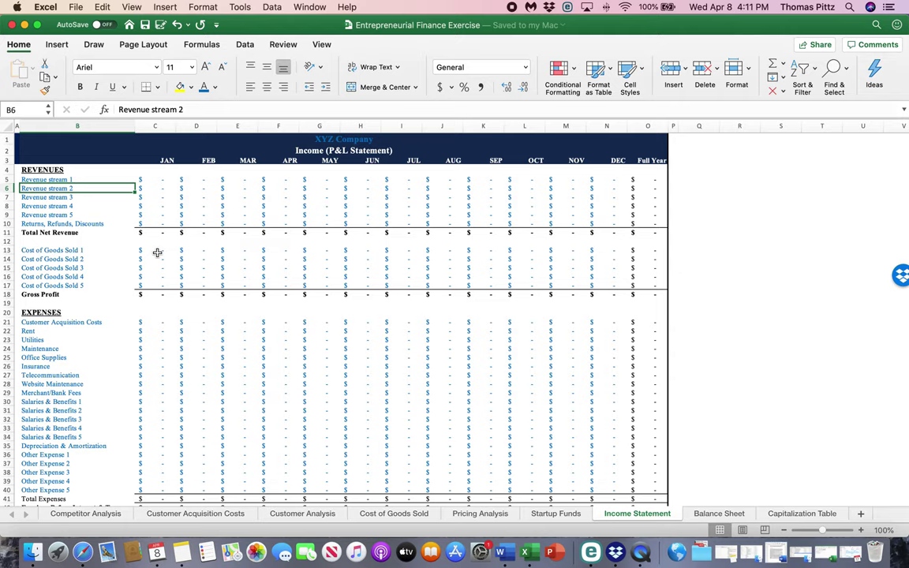
Examine the Revenue stream 3, Cost of Goods Sold 1 and Gross Profit rows of the Income Statement.
{"action": "scroll", "coordinate": [89, 203], "scroll_direction": "down", "scroll_amount": 1}
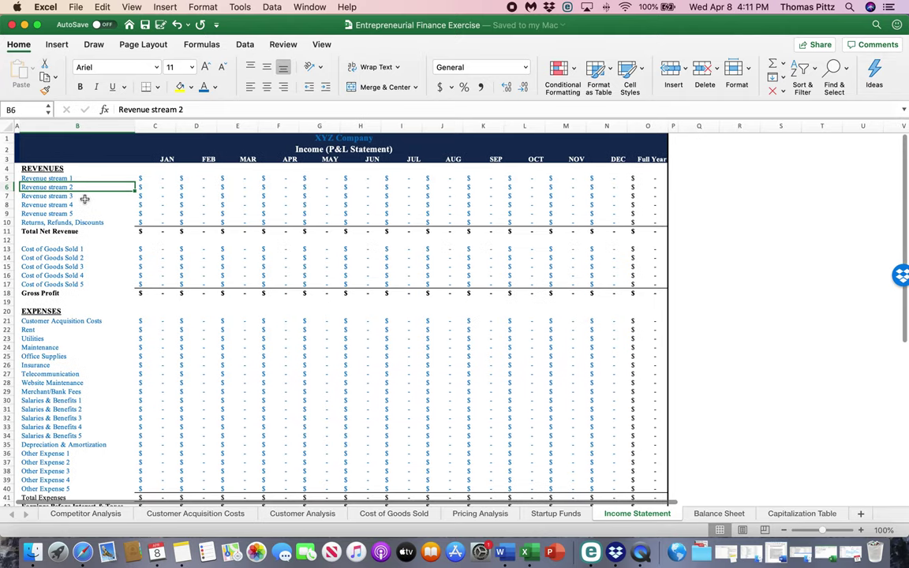
{"action": "left_click", "coordinate": [80, 195]}
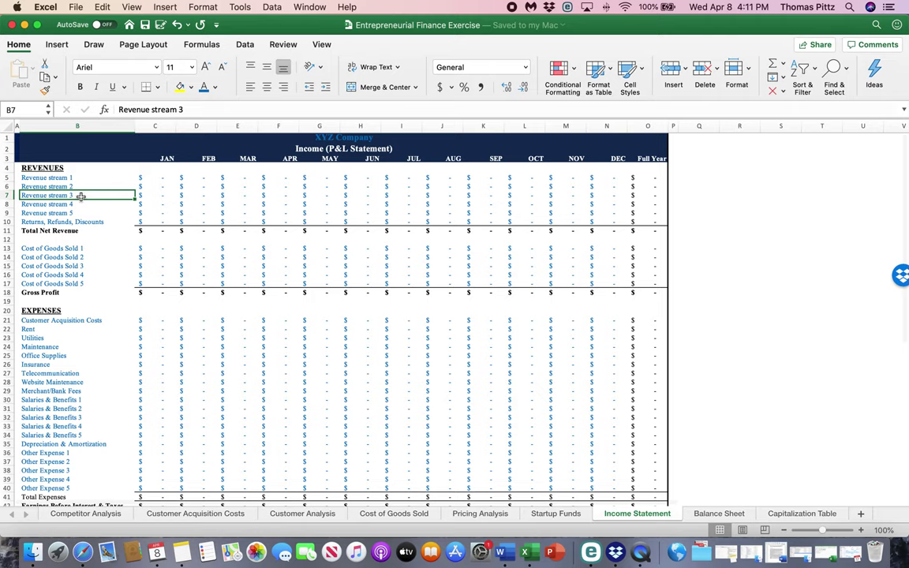
{"action": "left_click", "coordinate": [79, 247]}
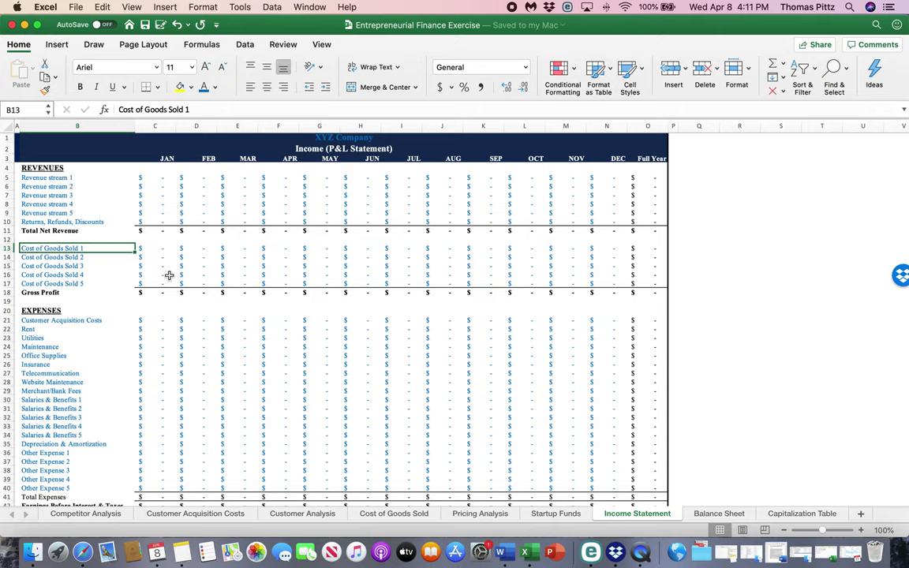
{"action": "left_click", "coordinate": [64, 291]}
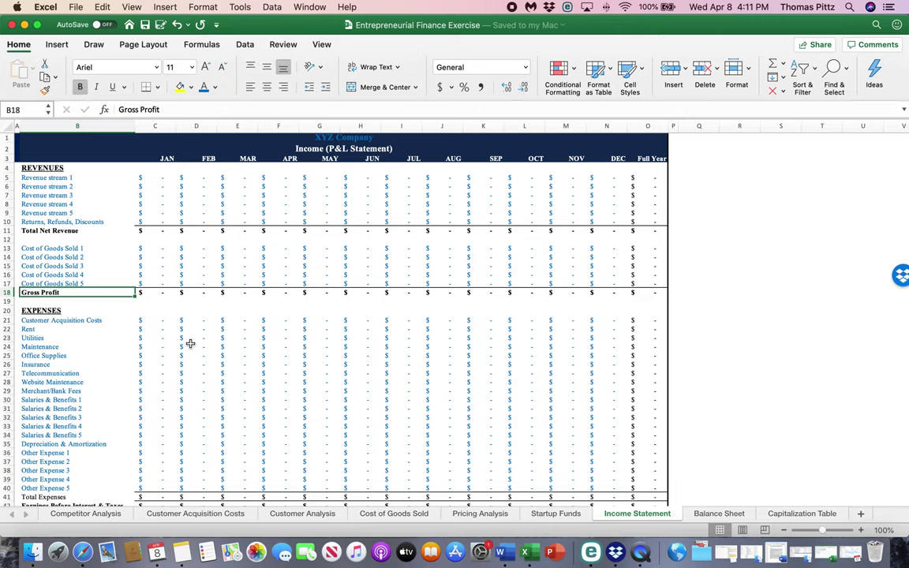
Look over the Income Statement from the Expenses section down to Net Earnings.
{"action": "scroll", "coordinate": [189, 345], "scroll_direction": "down", "scroll_amount": 1}
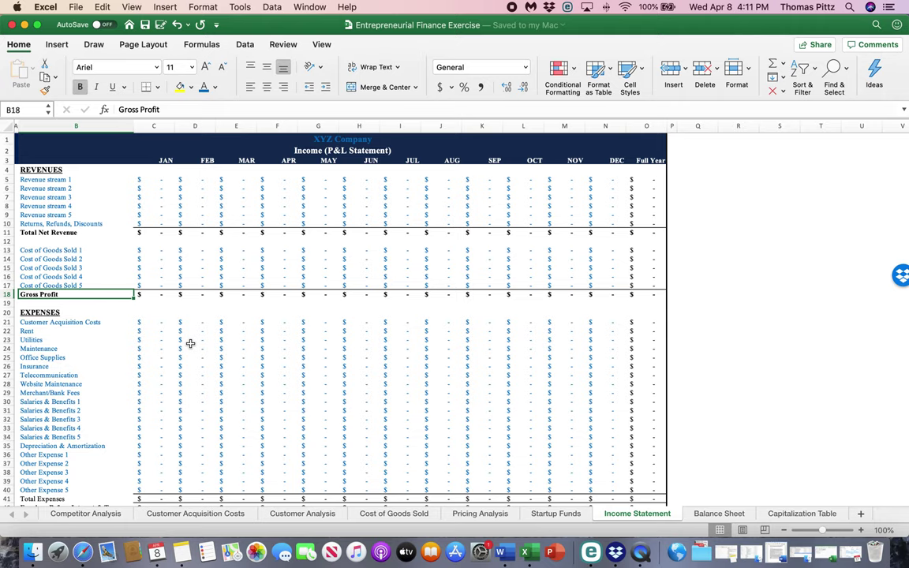
{"action": "scroll", "coordinate": [190, 343], "scroll_direction": "down", "scroll_amount": 3}
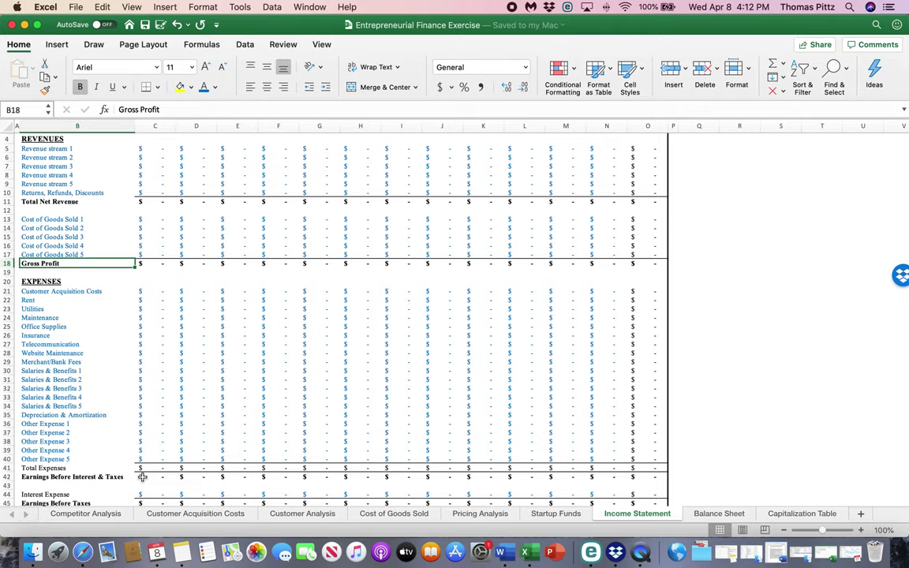
{"action": "scroll", "coordinate": [142, 477], "scroll_direction": "down", "scroll_amount": 4}
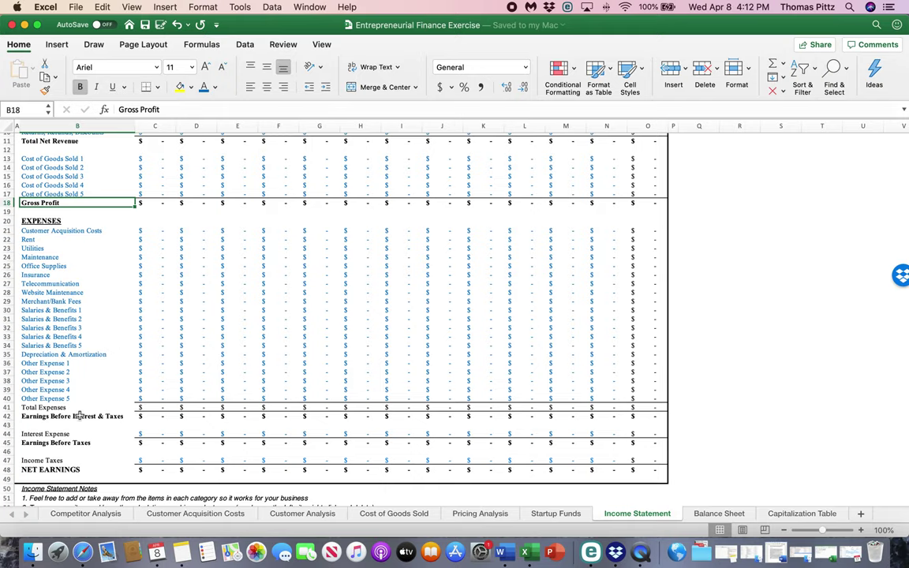
{"action": "scroll", "coordinate": [139, 416], "scroll_direction": "up", "scroll_amount": 5}
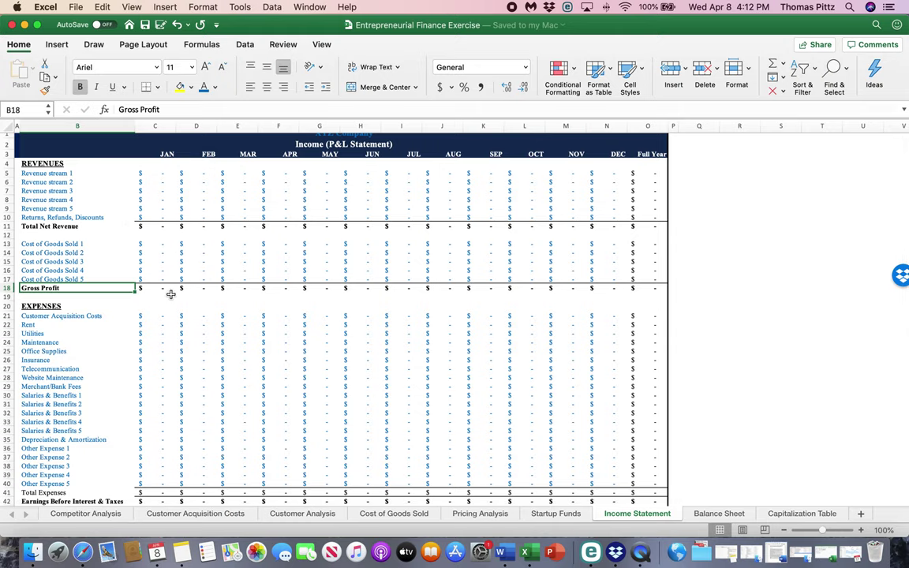
{"action": "scroll", "coordinate": [169, 293], "scroll_direction": "down", "scroll_amount": 5}
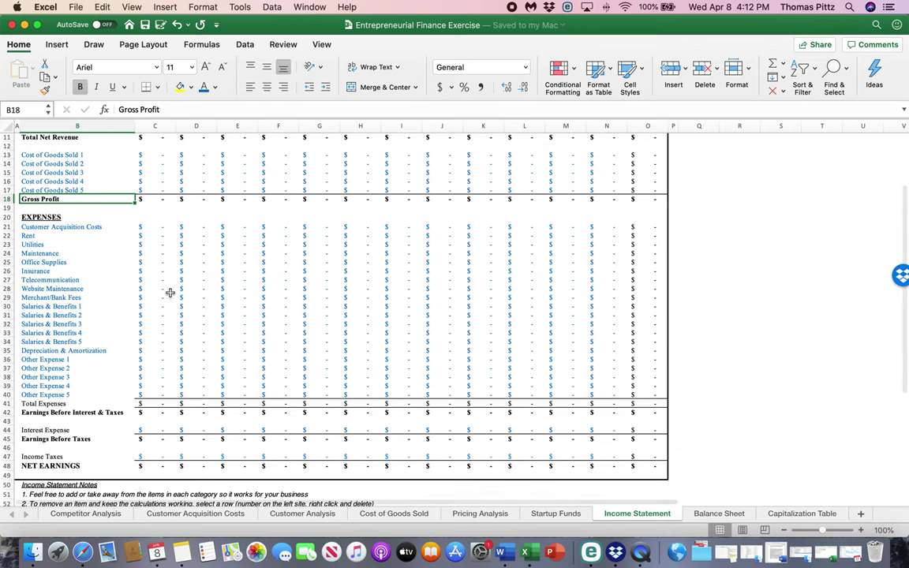
Compare January's Customer Acquisition Costs entry with the Total Spend on the Customer Acquisition Costs sheet, then return to the Income Statement.
{"action": "left_click", "coordinate": [167, 234]}
{"action": "key", "text": "Up"}
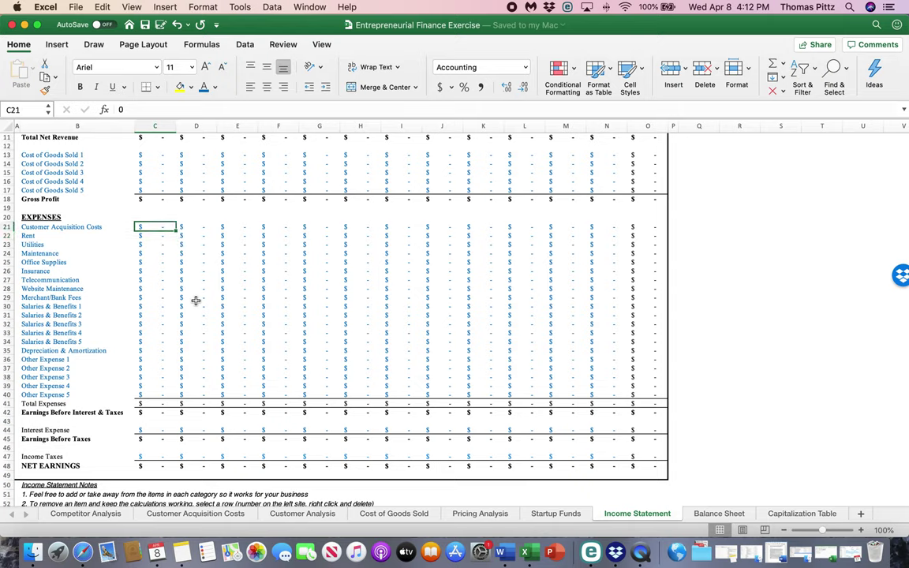
{"action": "left_click", "coordinate": [229, 513]}
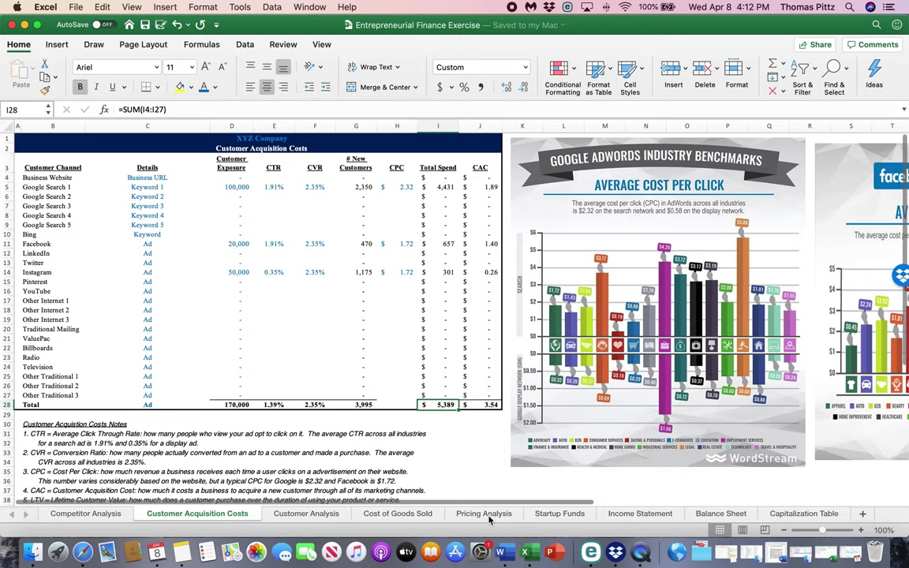
{"action": "left_click", "coordinate": [631, 516]}
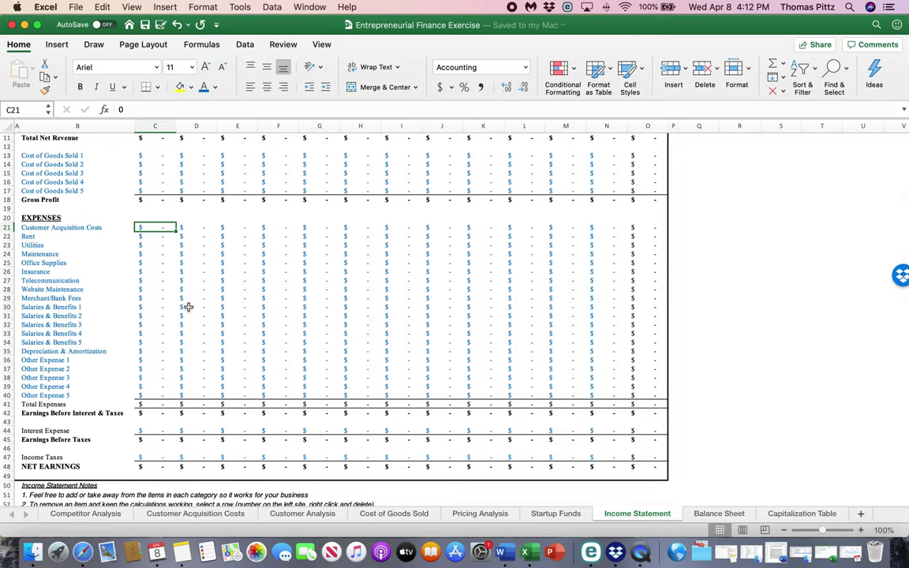
Examine the operating expense rows one by one from Rent down to Merchant/Bank Fees.
{"action": "key", "text": "Down"}
{"action": "key", "text": "Down"}
{"action": "key", "text": "Down"}
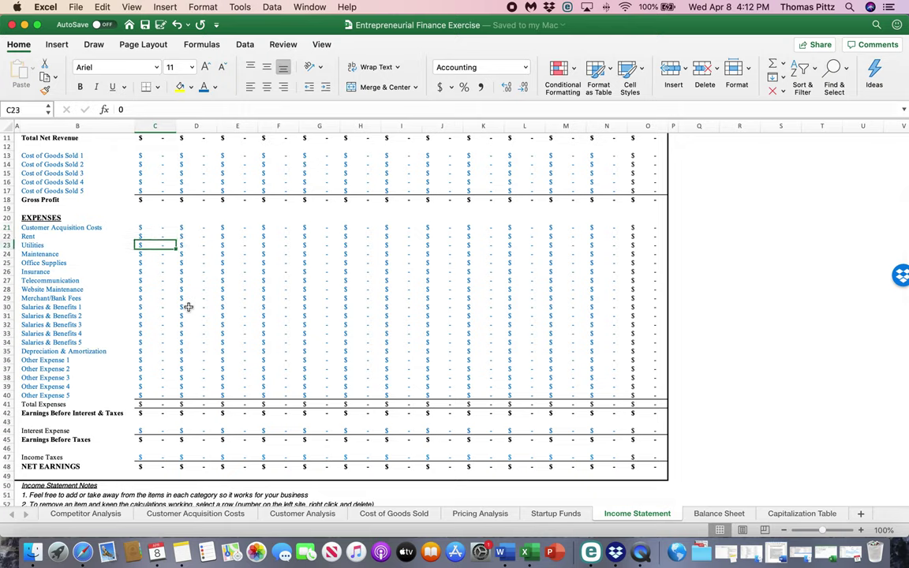
{"action": "key", "text": "Left"}
{"action": "key", "text": "Down"}
{"action": "key", "text": "Down"}
{"action": "key", "text": "Down"}
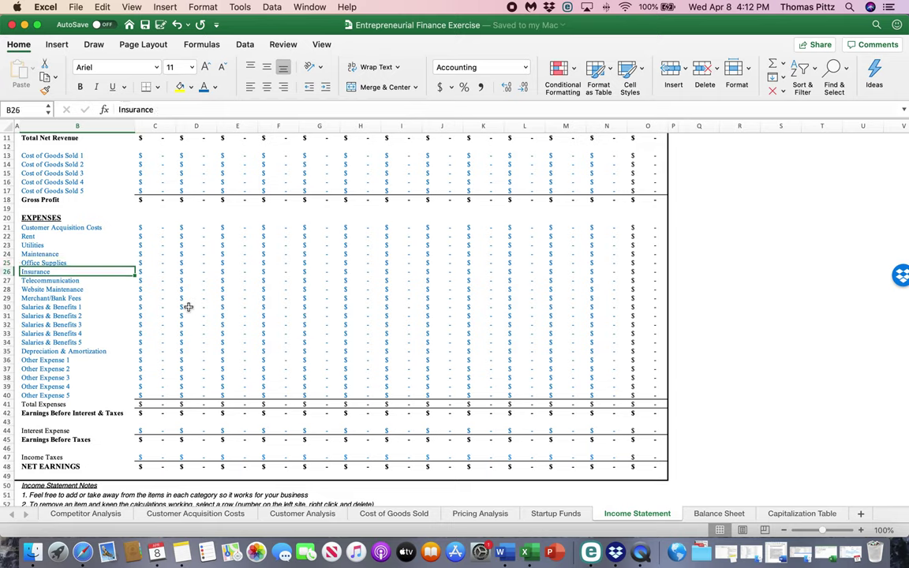
{"action": "key", "text": "Down"}
{"action": "key", "text": "Down"}
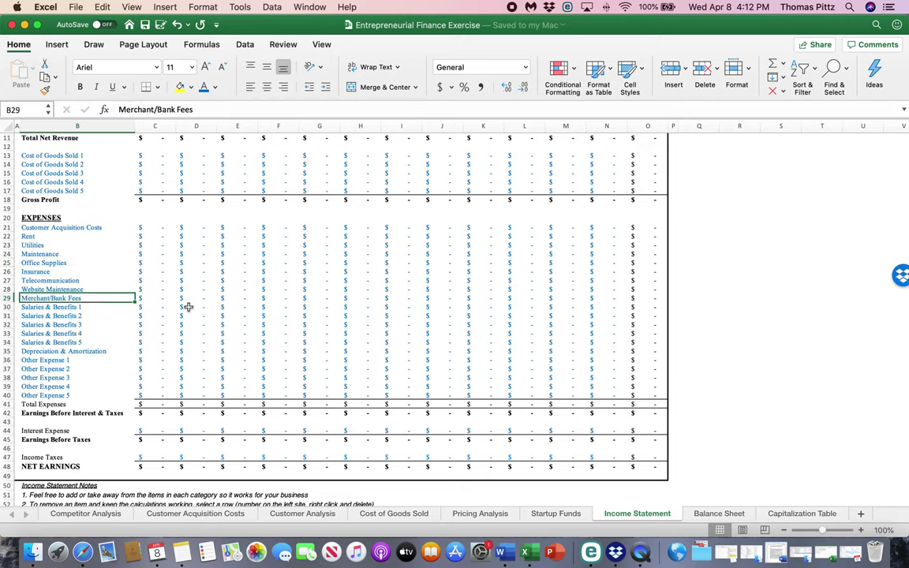
Examine the expense rows from Salaries & Benefits 1 through Depreciation & Amortization to Other Expense 5.
{"action": "key", "text": "Down"}
{"action": "key", "text": "Down"}
{"action": "key", "text": "Down"}
{"action": "key", "text": "Down"}
{"action": "key", "text": "Down"}
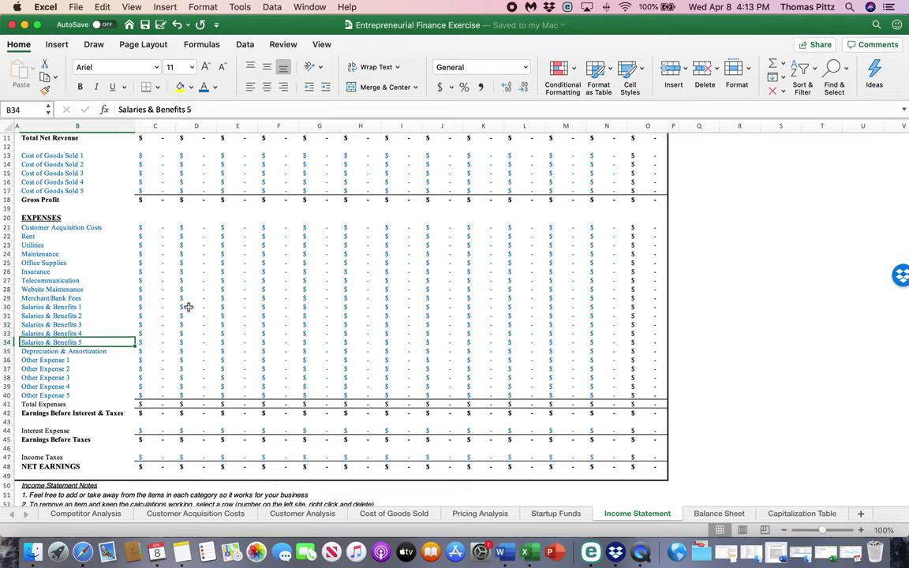
{"action": "key", "text": "Down"}
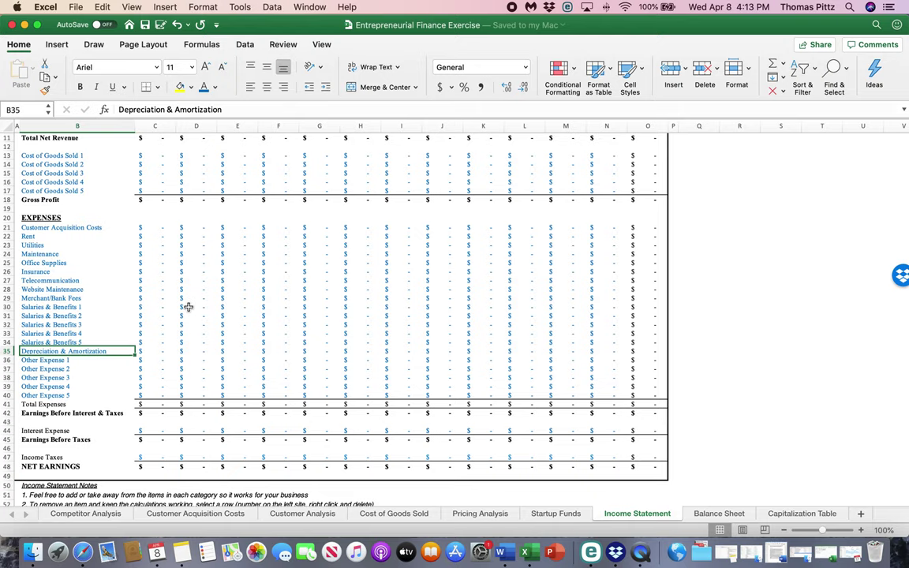
{"action": "key", "text": "Down"}
{"action": "key", "text": "Down"}
{"action": "key", "text": "Down"}
{"action": "key", "text": "Down"}
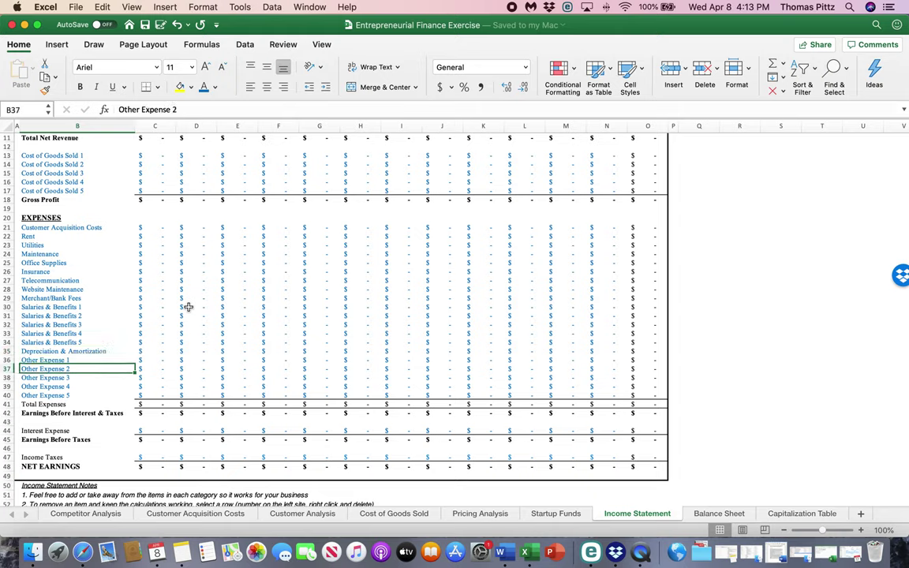
{"action": "key", "text": "Down"}
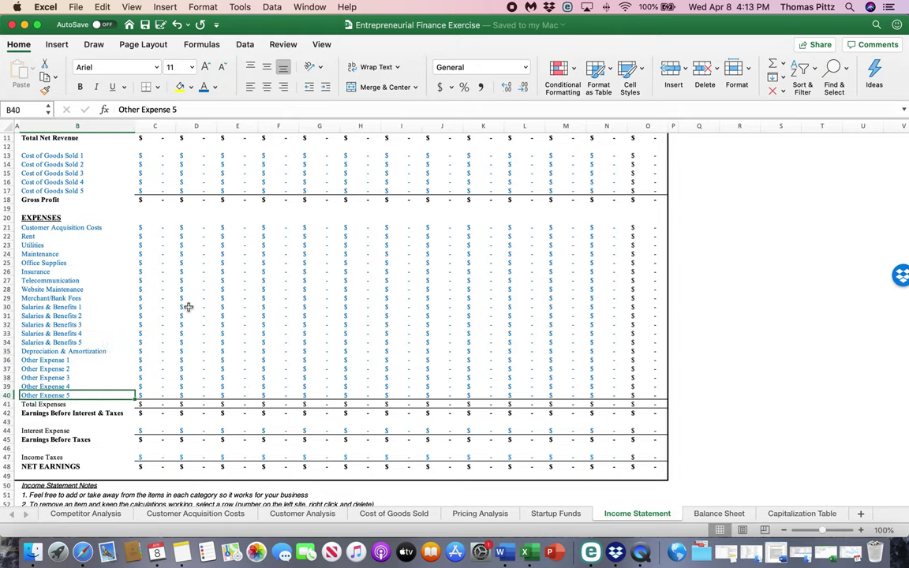
Examine January's cells from Total Expenses through interest and taxes down to the Net Earnings formula.
{"action": "key", "text": "Down"}
{"action": "key", "text": "Right"}
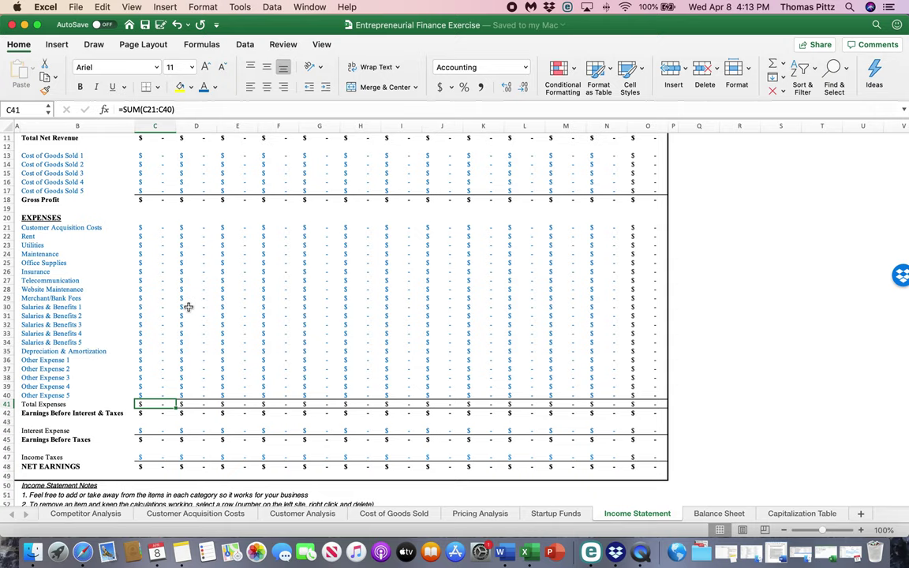
{"action": "key", "text": "Down"}
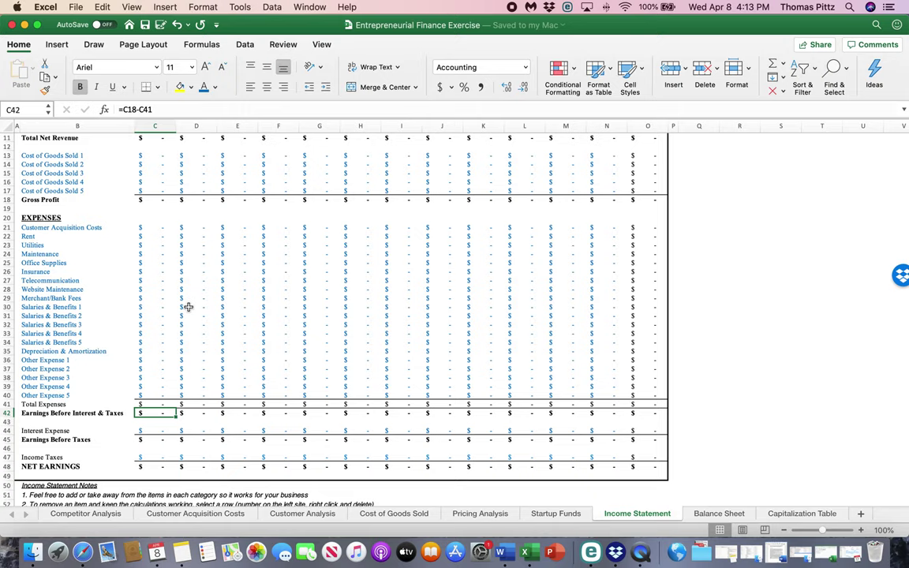
{"action": "key", "text": "Down"}
{"action": "key", "text": "Down"}
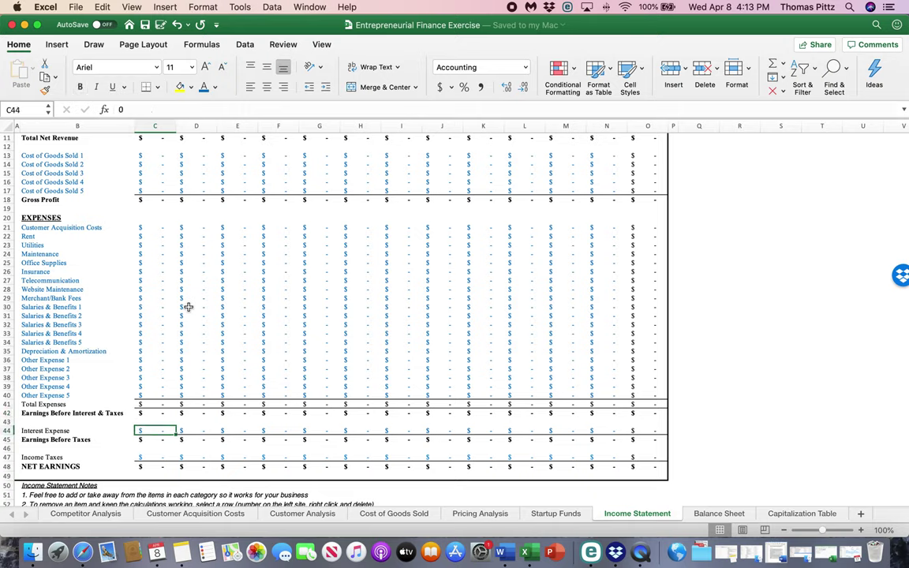
{"action": "key", "text": "Down"}
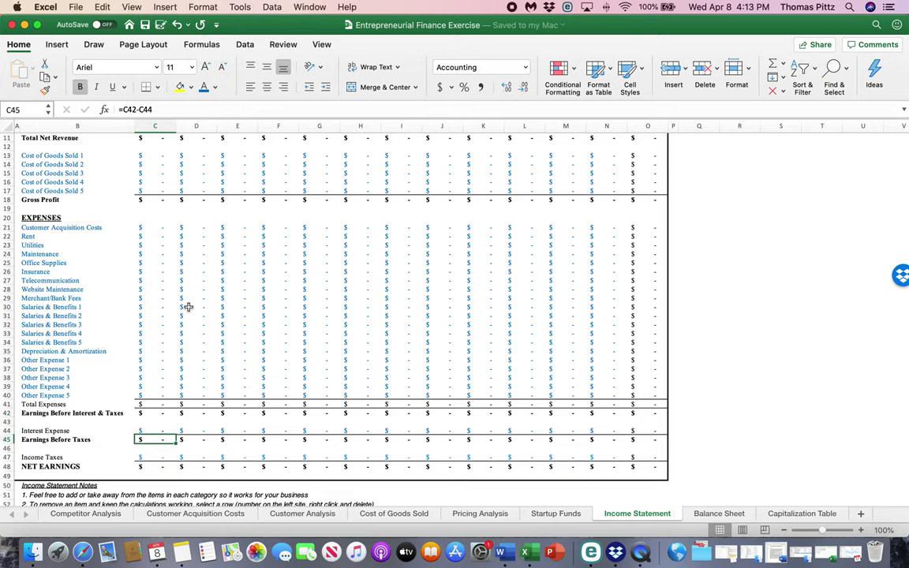
{"action": "key", "text": "Down"}
{"action": "key", "text": "Down"}
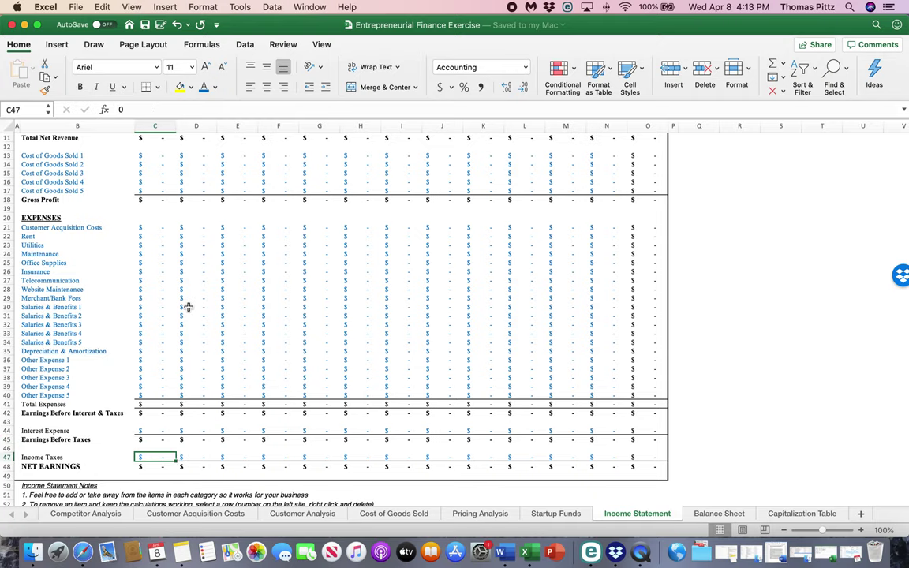
{"action": "key", "text": "Down"}
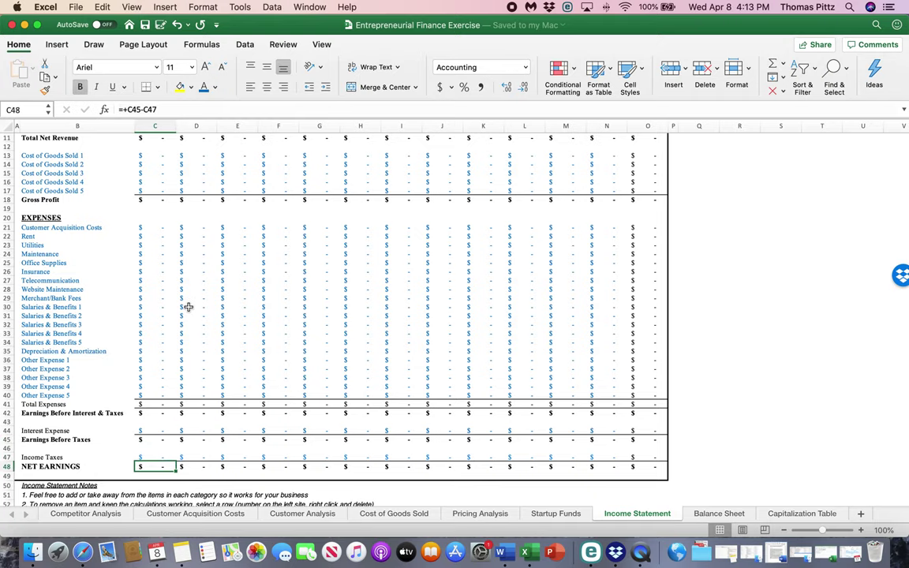
Look over the whole Income Statement and check the Full Year Net Earnings formula.
{"action": "scroll", "coordinate": [188, 307], "scroll_direction": "down", "scroll_amount": 3}
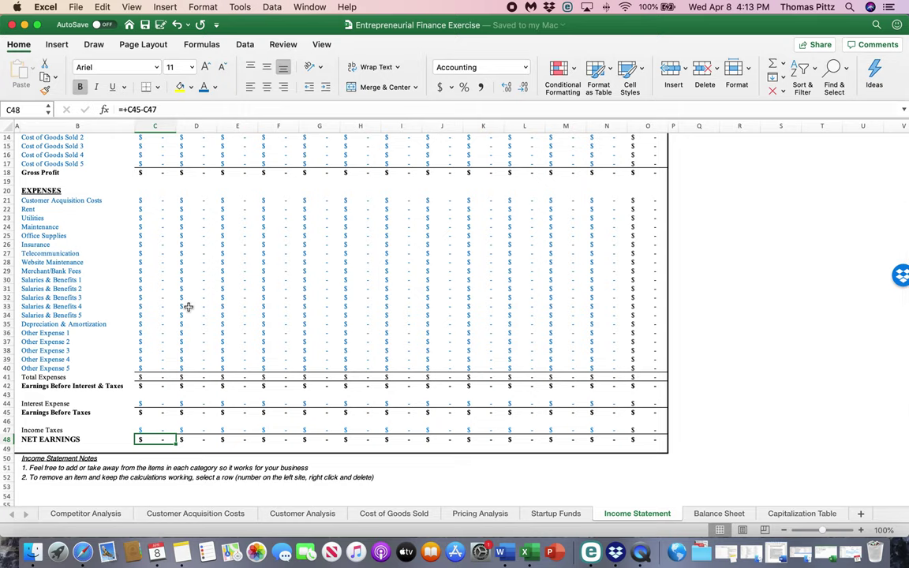
{"action": "scroll", "coordinate": [189, 306], "scroll_direction": "up", "scroll_amount": 5}
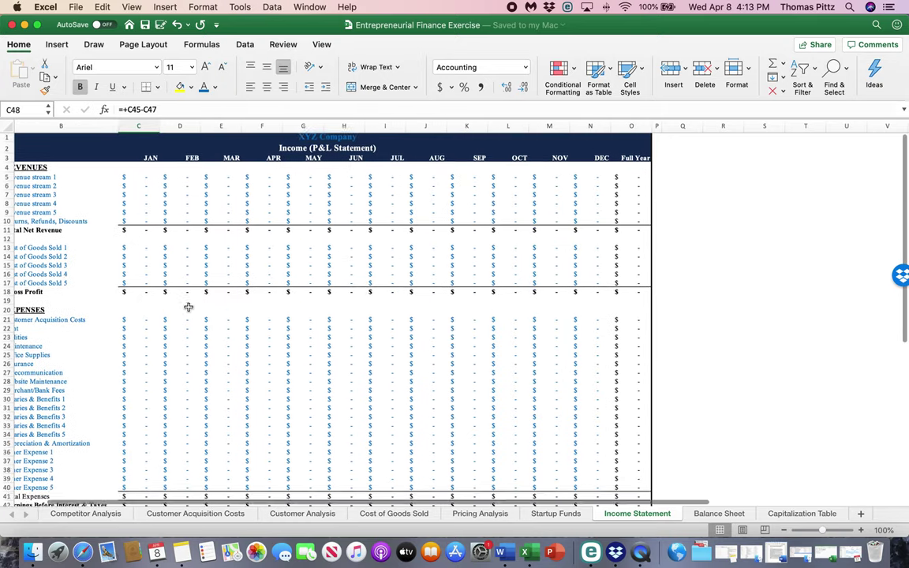
{"action": "scroll", "coordinate": [420, 172], "scroll_direction": "down", "scroll_amount": 3}
{"action": "scroll", "coordinate": [419, 172], "scroll_direction": "left", "scroll_amount": 1}
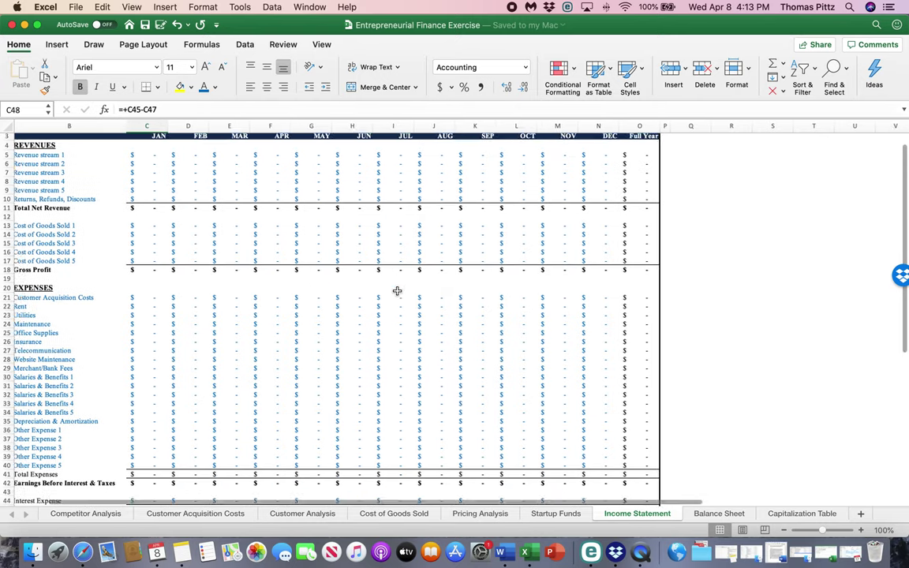
{"action": "left_click", "coordinate": [658, 472]}
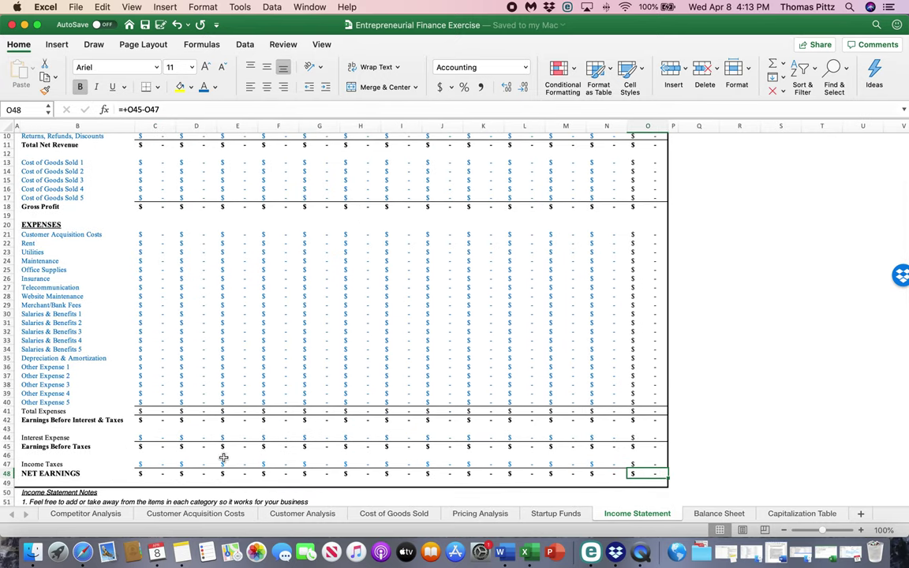
Read the Income Statement Notes below the table and return to the start of the sheet.
{"action": "scroll", "coordinate": [157, 465], "scroll_direction": "down", "scroll_amount": 2}
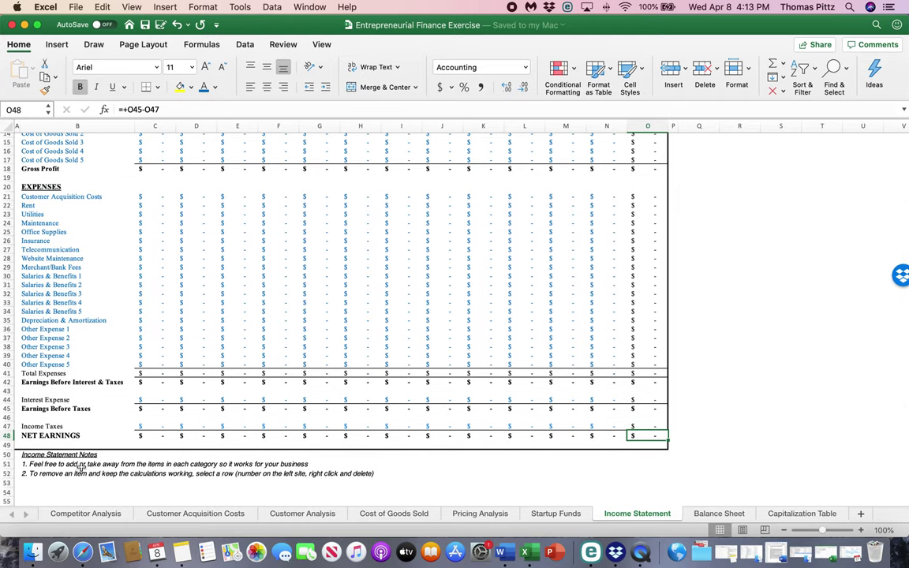
{"action": "left_click", "coordinate": [172, 392]}
{"action": "scroll", "coordinate": [172, 392], "scroll_direction": "up", "scroll_amount": 5}
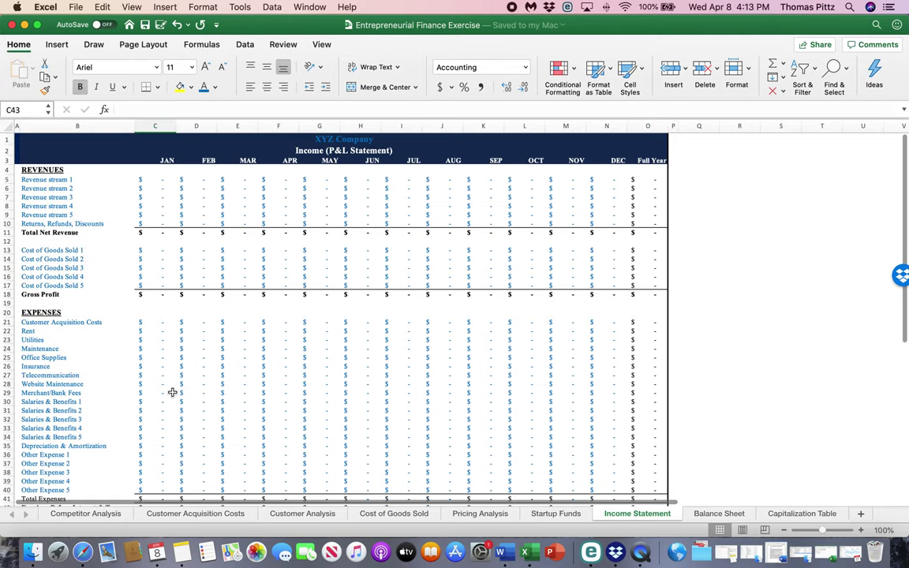